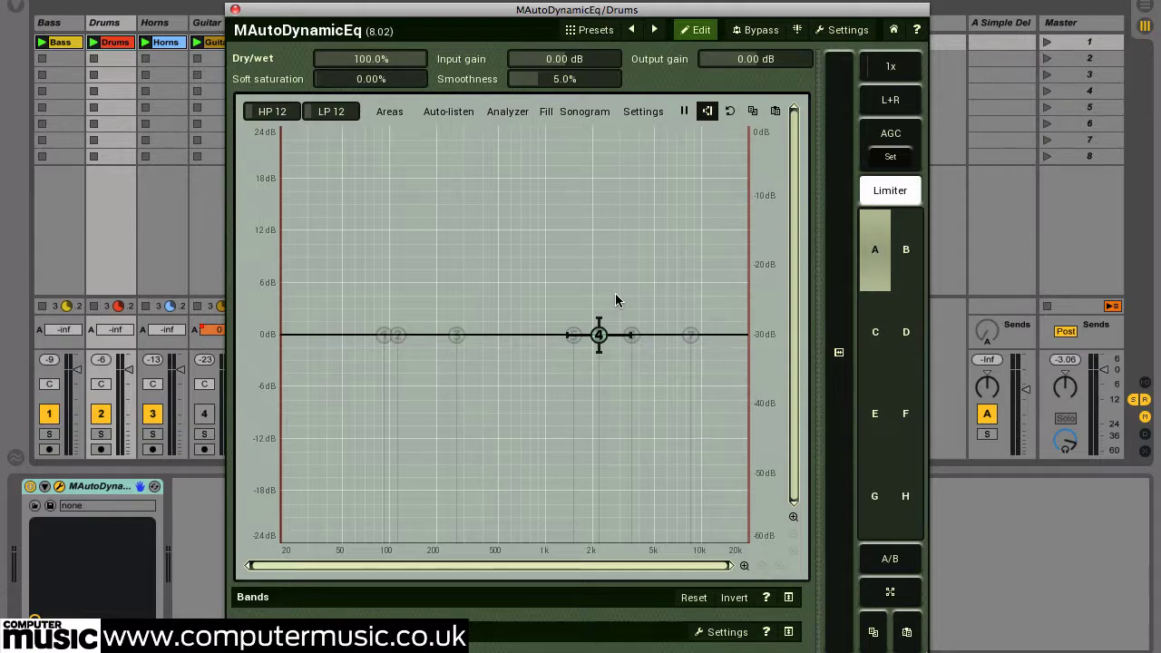
- Expand the band table and give band 4 at 2196 Hz a -17.52 dB dynamic dip
left_click(429, 602)
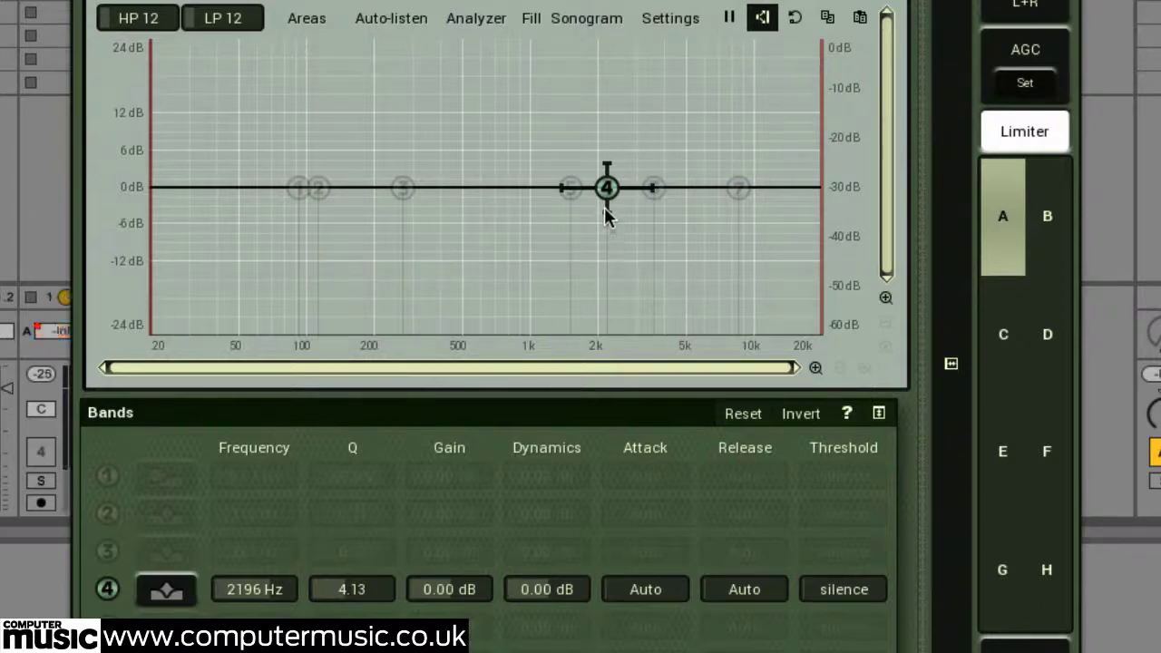
left_click_drag(607, 209, 597, 297)
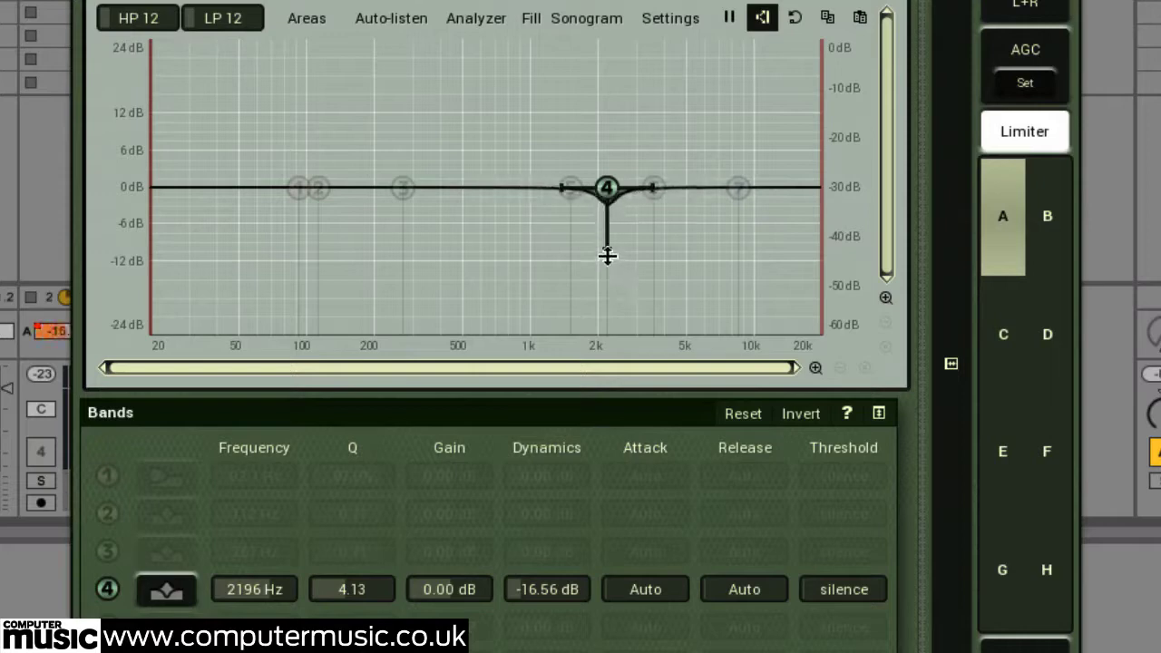
mouse_move(606, 254)
left_mouse_down()
mouse_move(603, 287)
mouse_move(604, 255)
left_mouse_up()
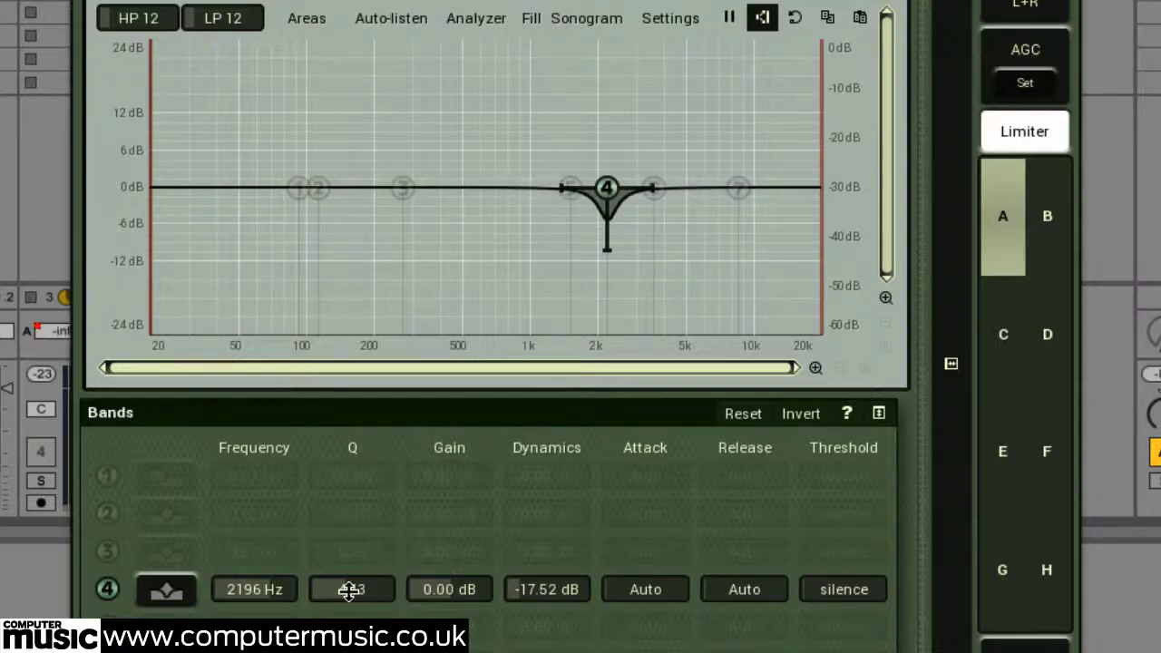
- Raise band 4's Q to 5.46 and bring its dynamic cut back to -17.52 dB
left_click_drag(350, 591, 350, 443)
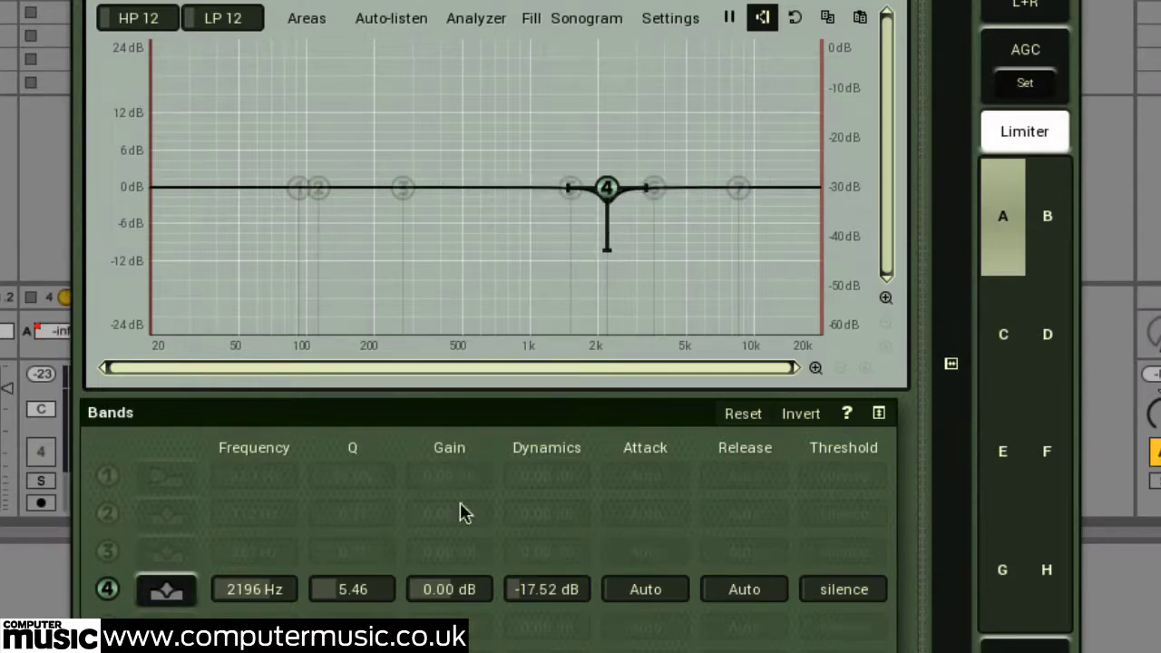
left_click_drag(530, 591, 536, 623)
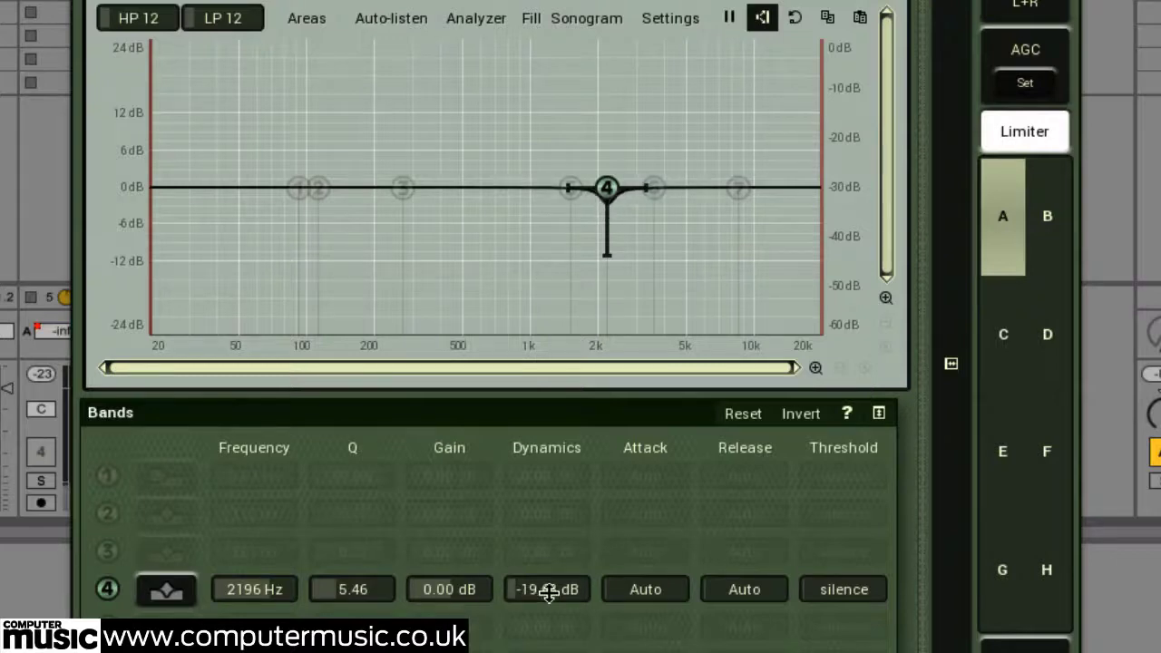
left_click_drag(556, 589, 560, 568)
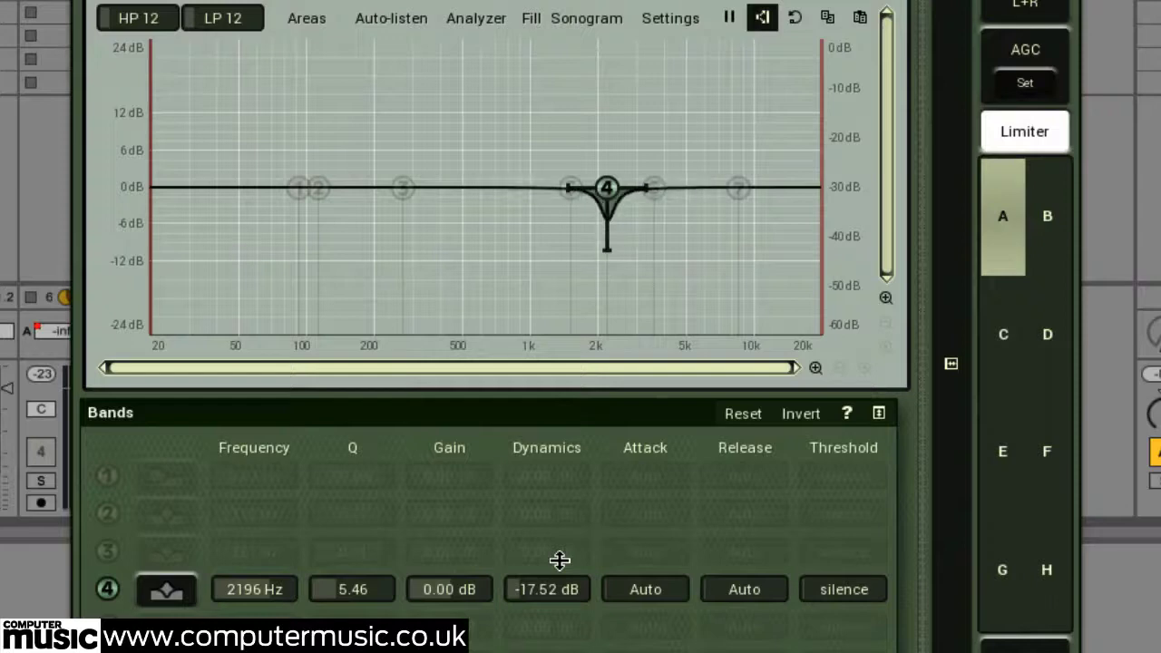
- Disable band 4 and give band 1's 92.1 Hz low shelf a +13.15 dB dynamic boost
left_click(108, 591)
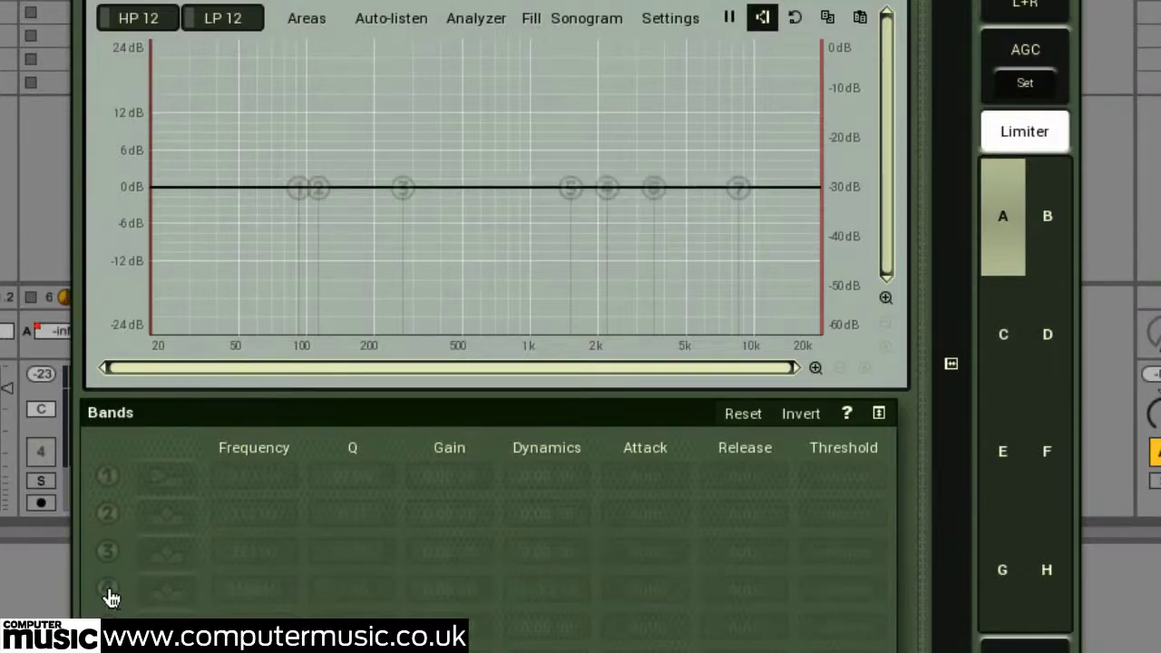
left_click(108, 477)
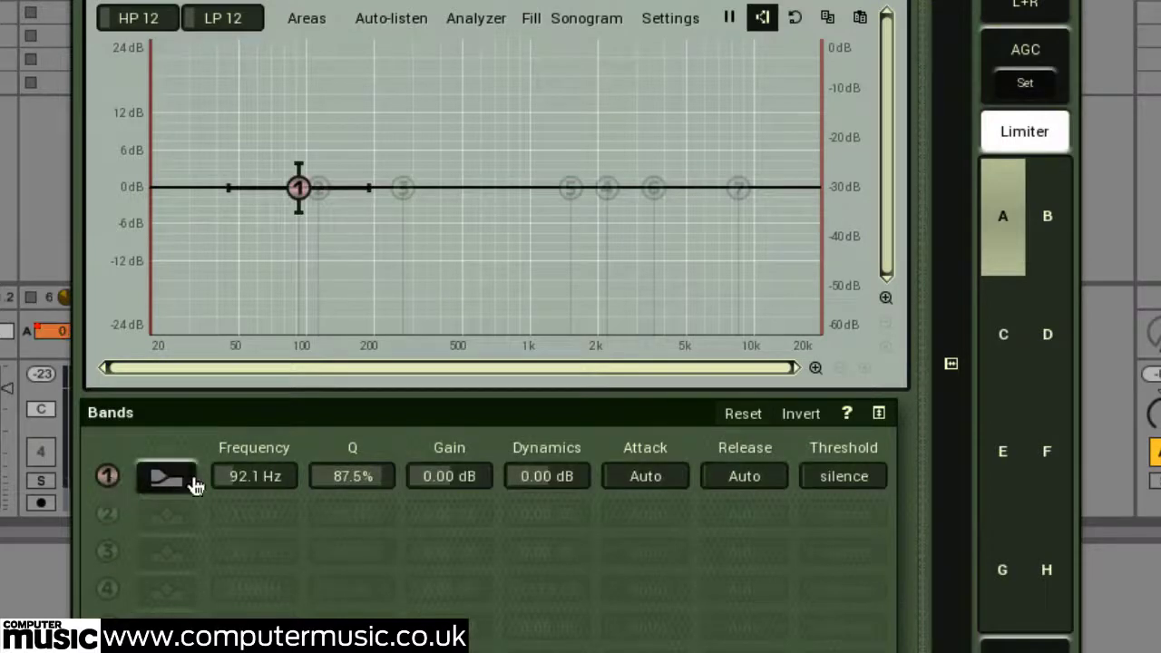
left_click_drag(549, 471, 524, 303)
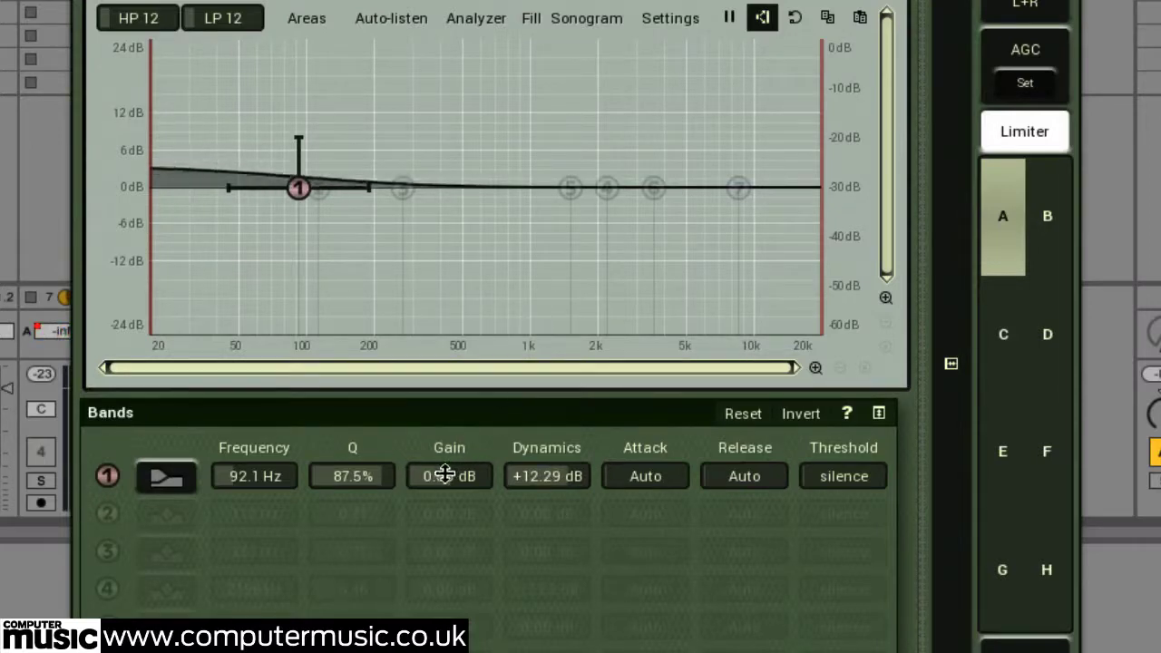
left_click_drag(554, 478, 556, 469)
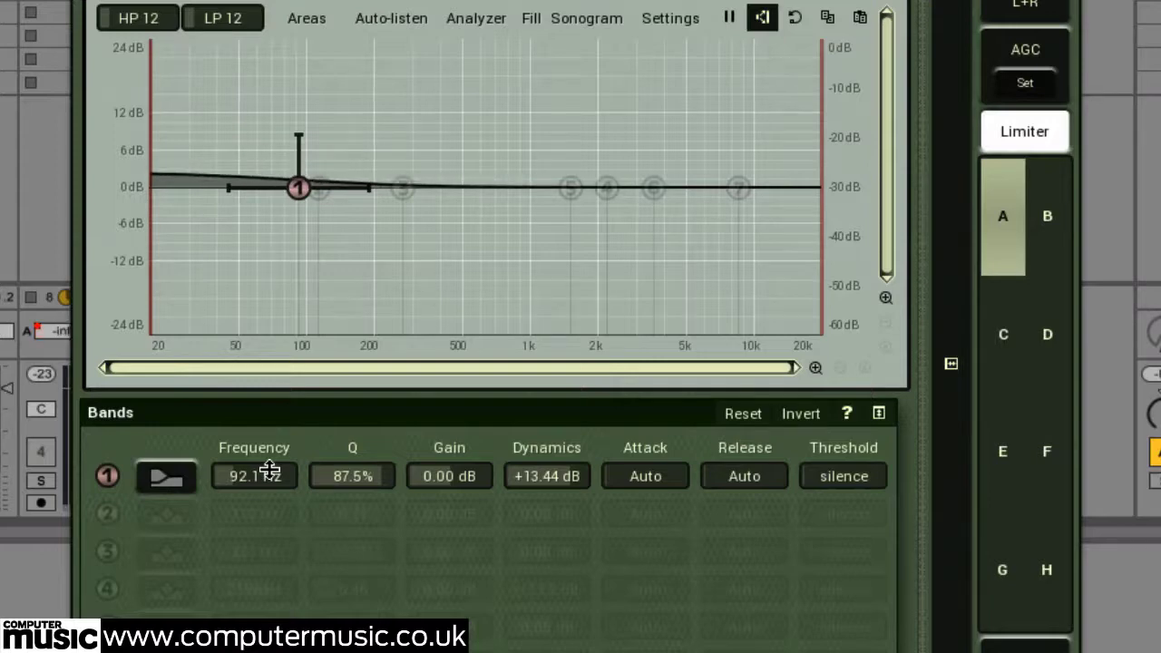
left_click_drag(522, 481, 544, 483)
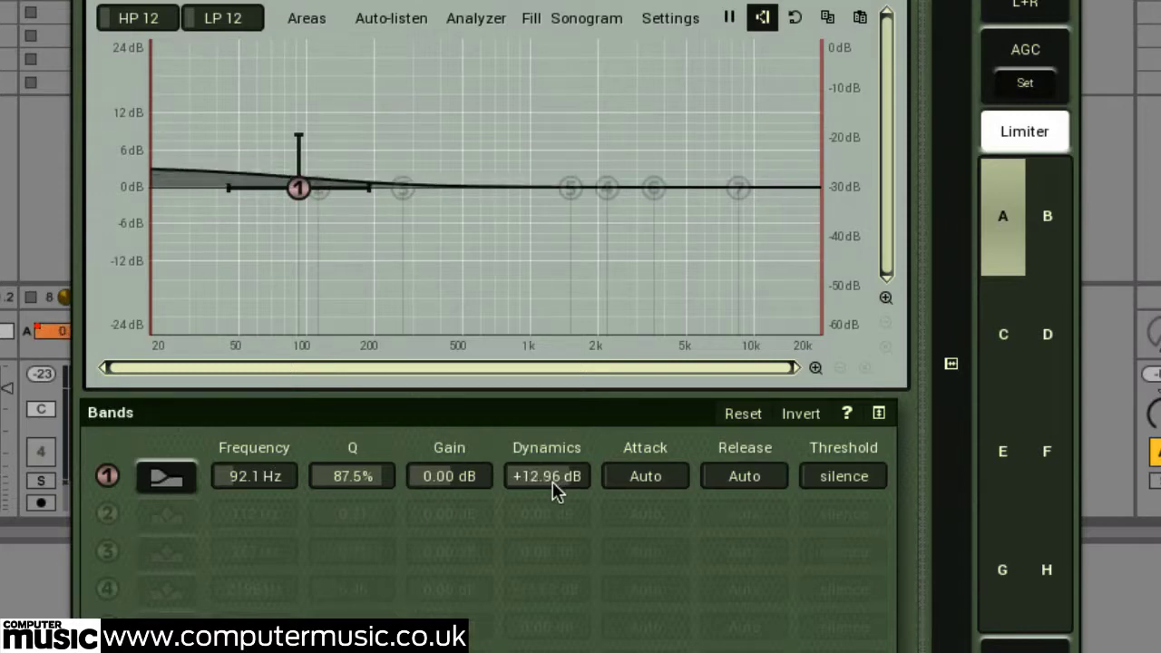
left_click_drag(555, 481, 558, 498)
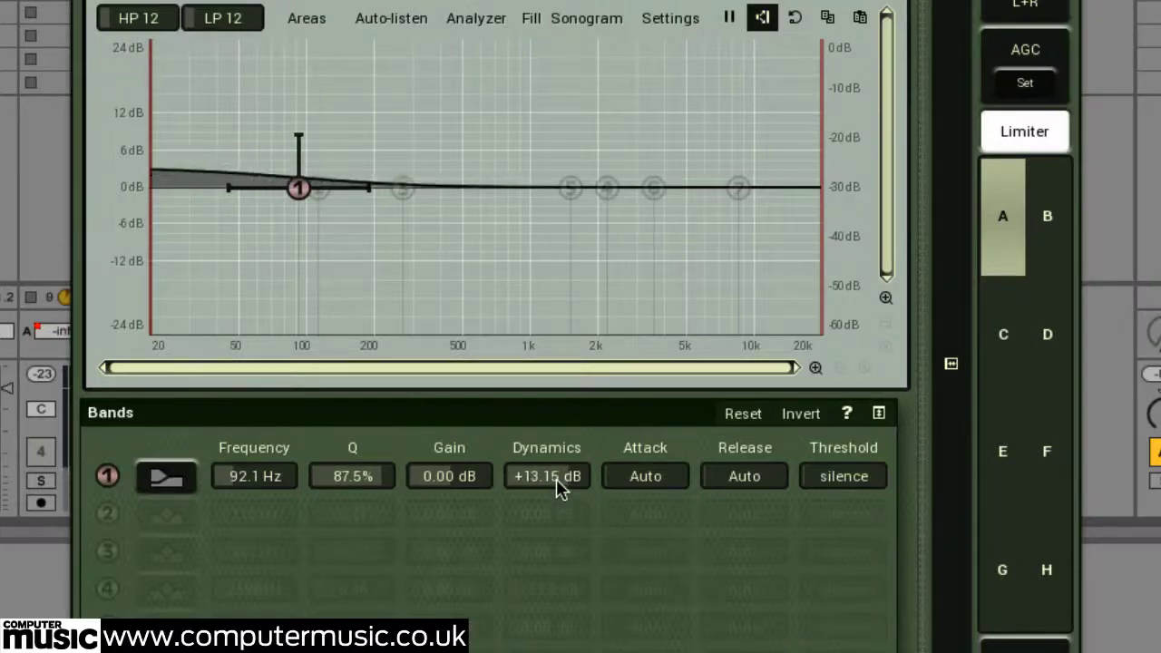
- Try band 1 attack and release values like 0.30 ms and 16 ms, then return both to Auto
left_click(660, 475)
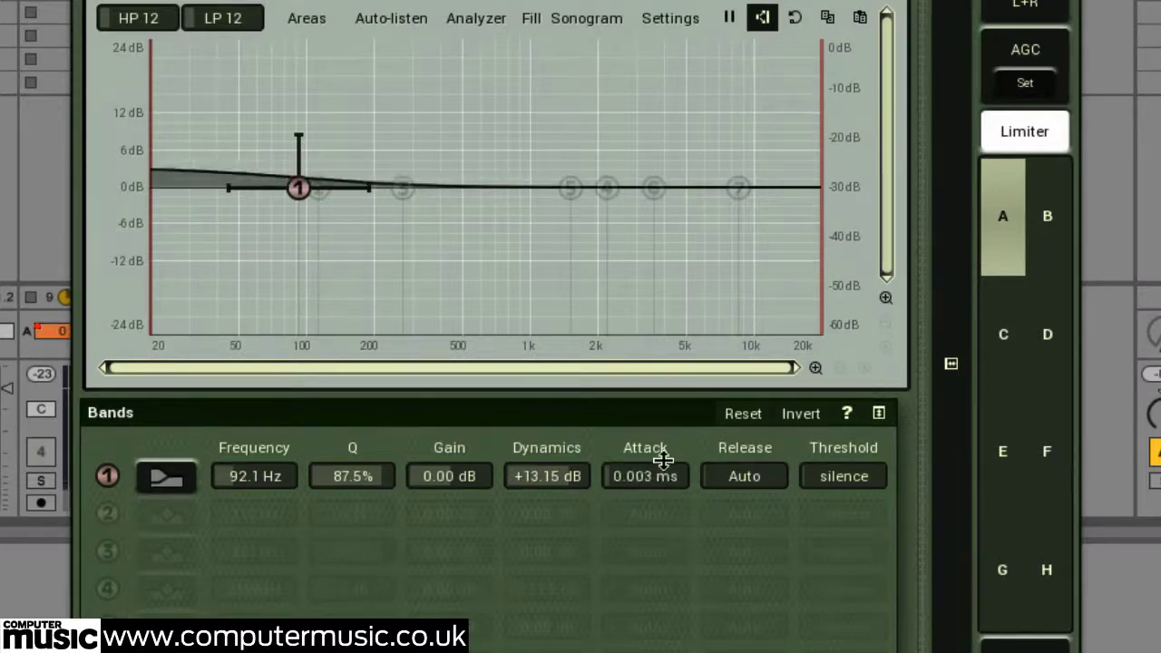
left_click(732, 477)
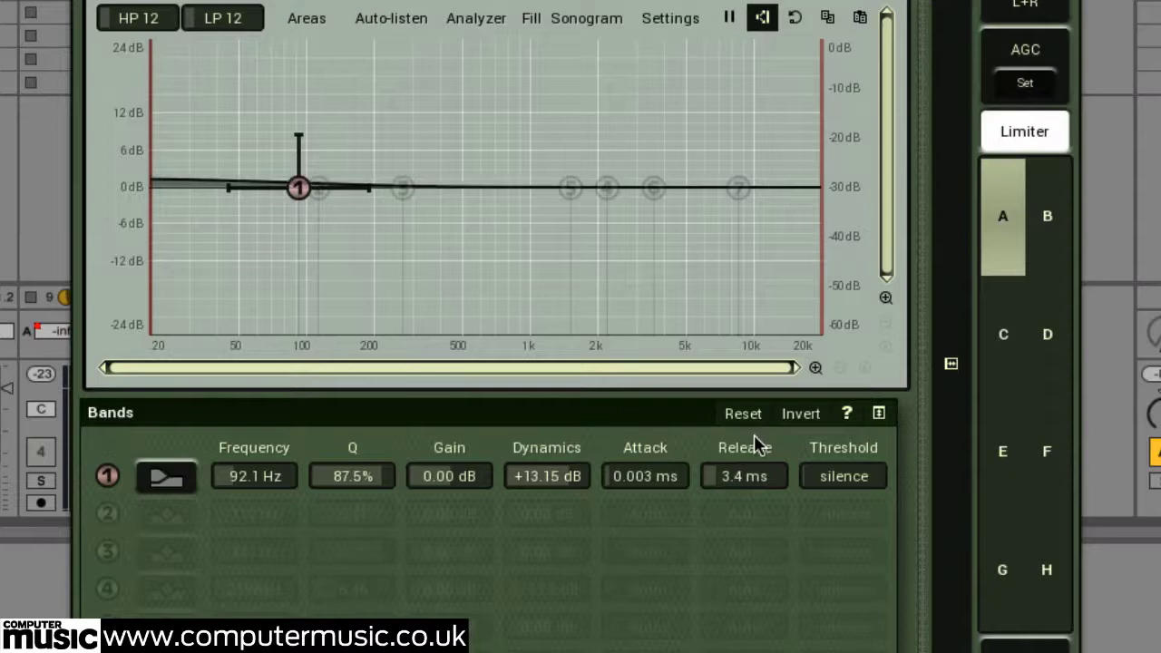
left_click_drag(758, 444, 755, 449)
left_click_drag(662, 481, 666, 478)
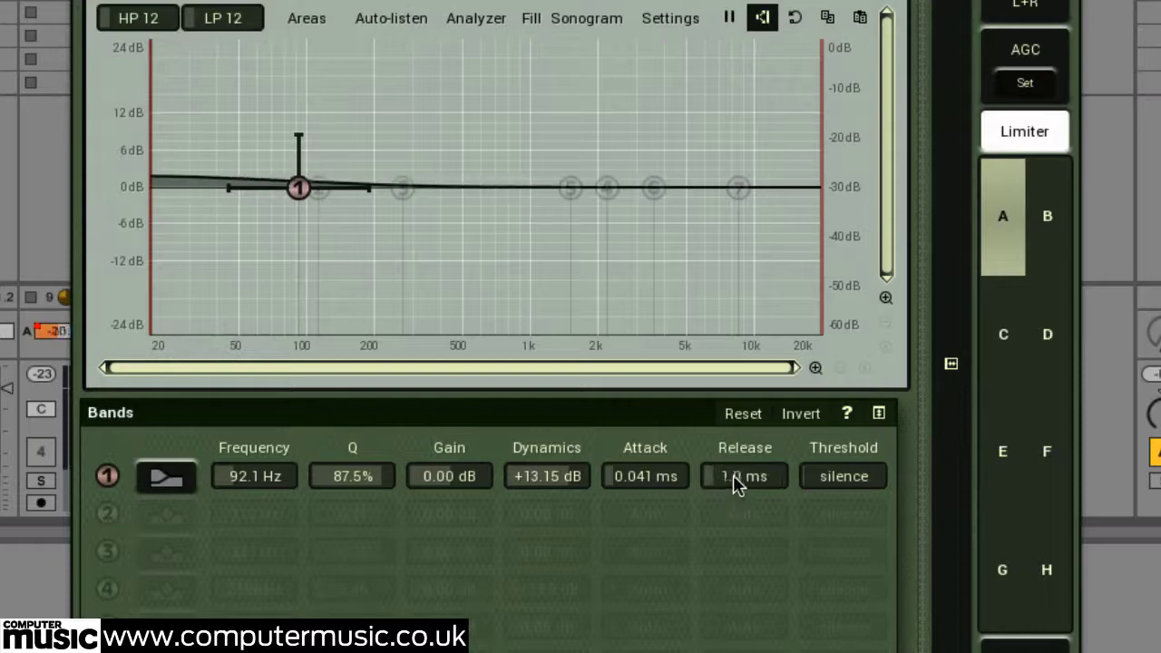
left_click_drag(659, 481, 659, 492)
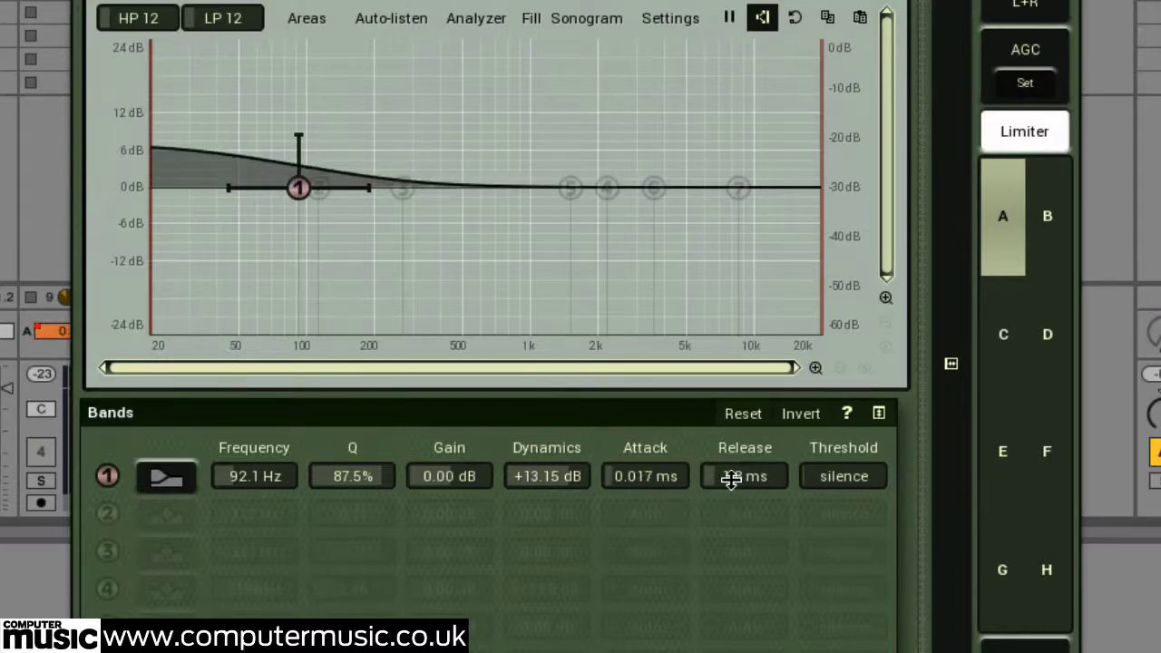
left_click_drag(730, 479, 731, 470)
left_click_drag(643, 476, 657, 465)
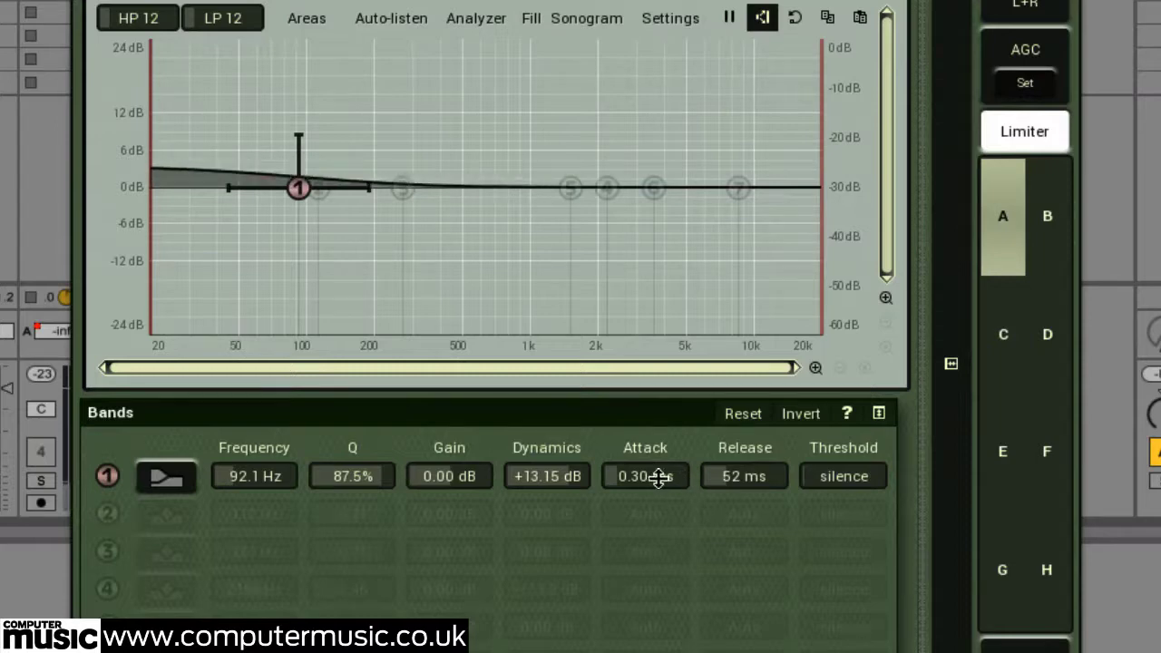
left_click_drag(653, 481, 668, 624)
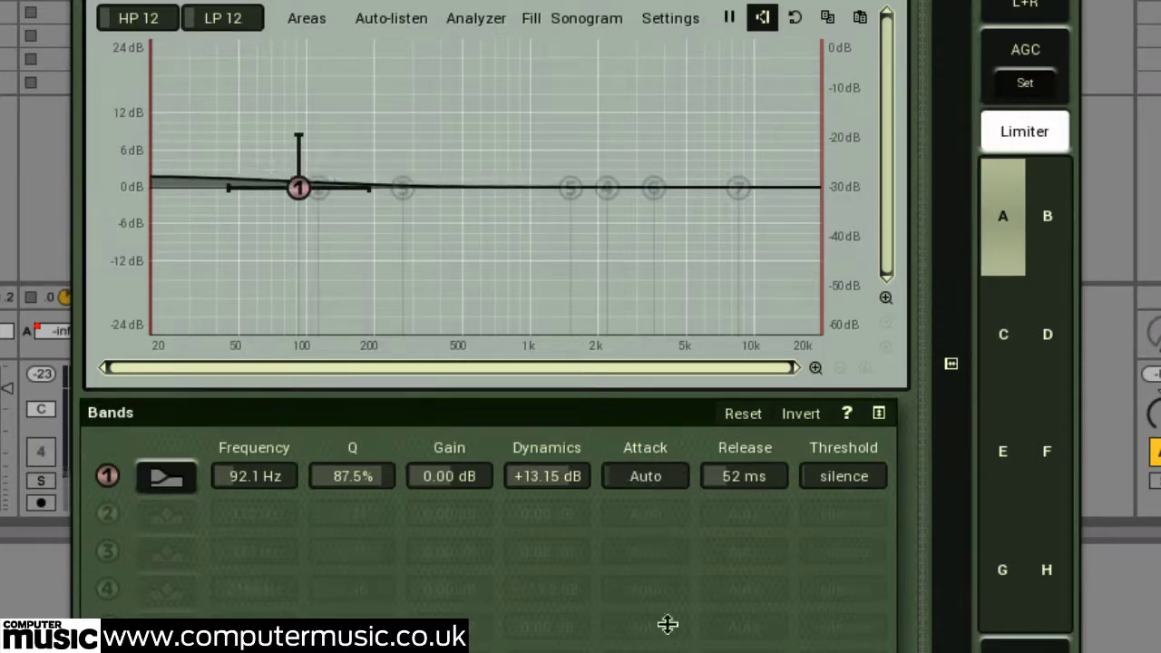
left_click_drag(759, 464, 730, 640)
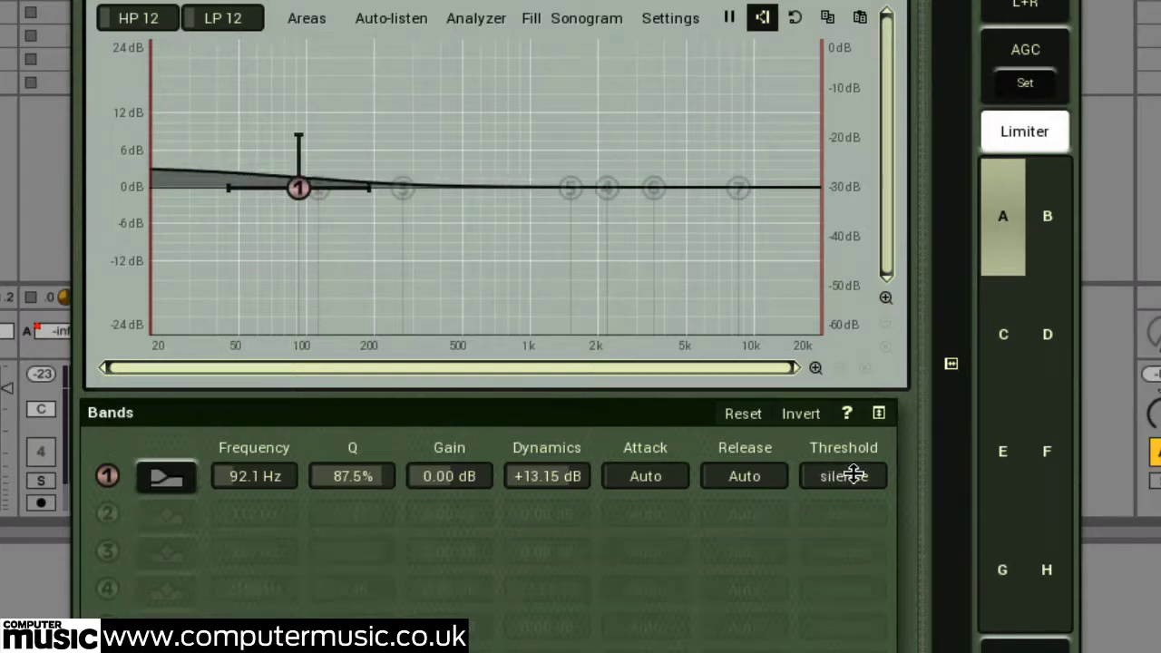
- Set band 1's threshold to about -30.4 dB and dynamics to +14.40 dB, then open its settings
scroll(859, 475, "up", 5)
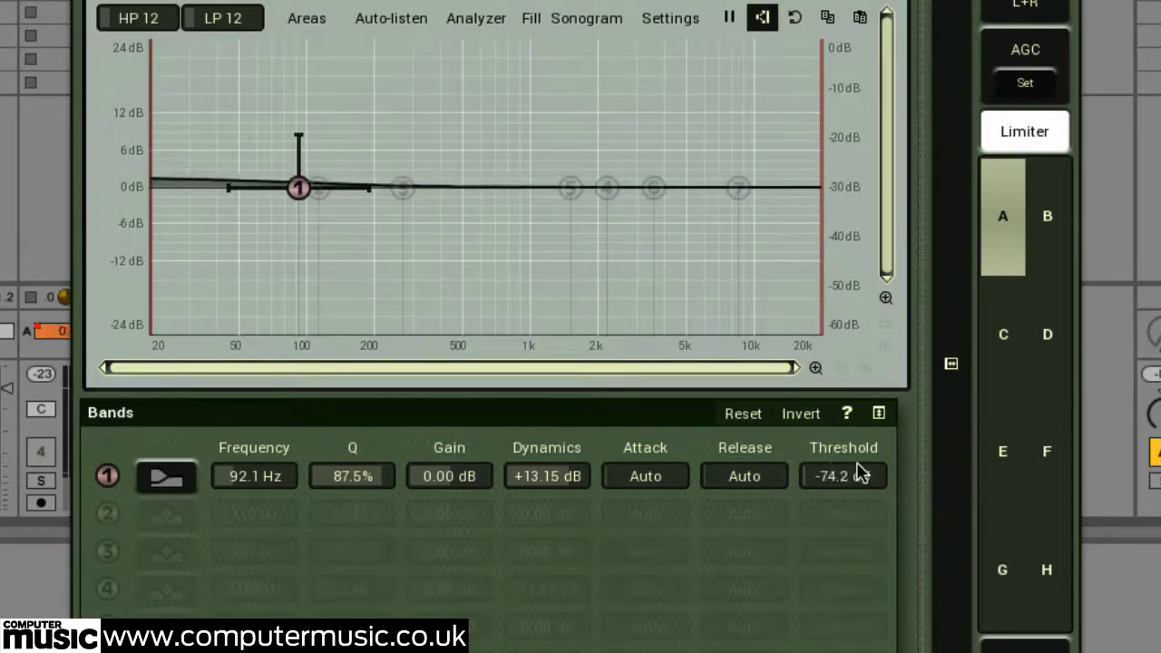
left_click_drag(860, 456, 853, 369)
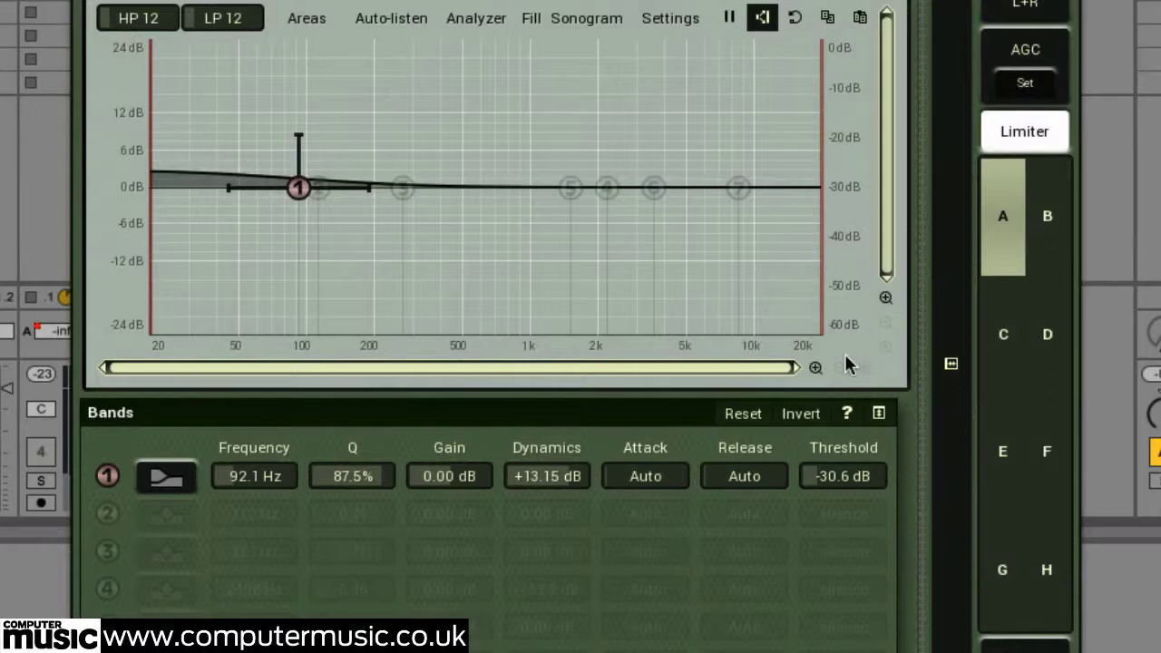
left_click_drag(549, 466, 568, 463)
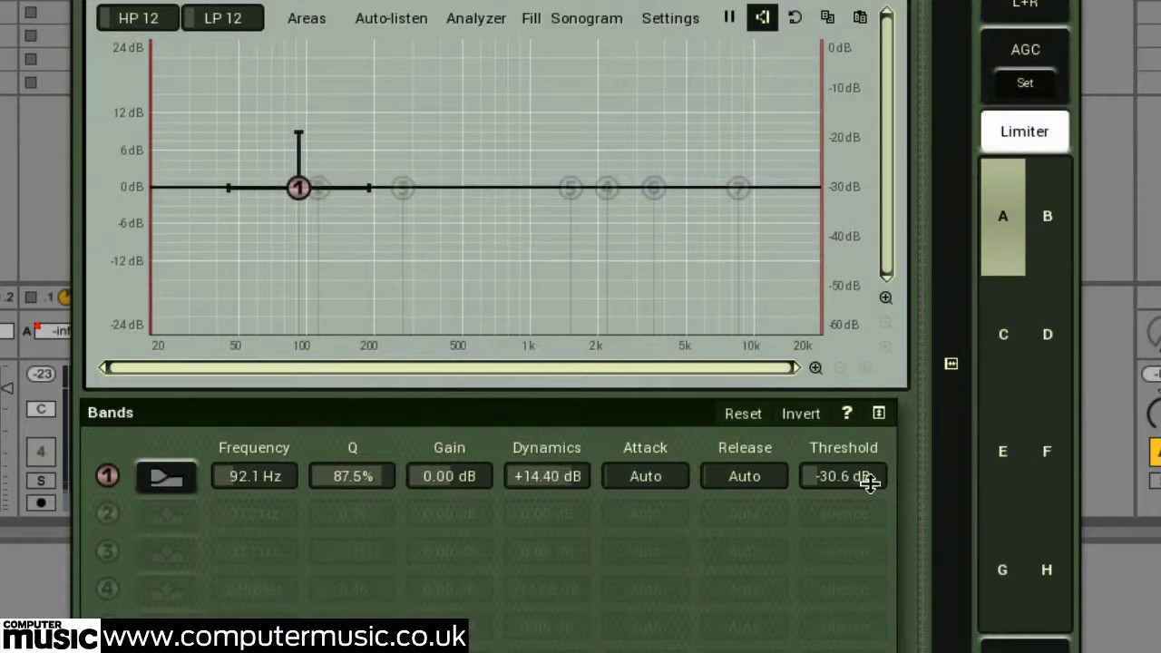
mouse_move(868, 484)
left_mouse_down()
mouse_move(872, 500)
mouse_move(876, 478)
left_mouse_up()
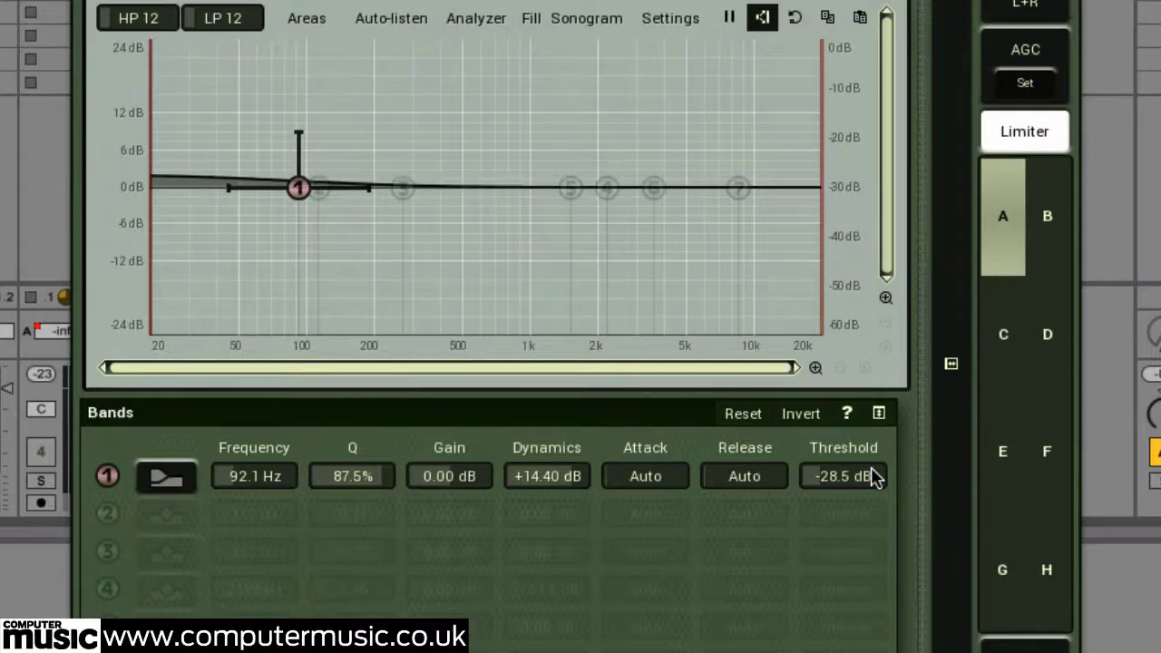
left_click_drag(872, 478, 872, 490)
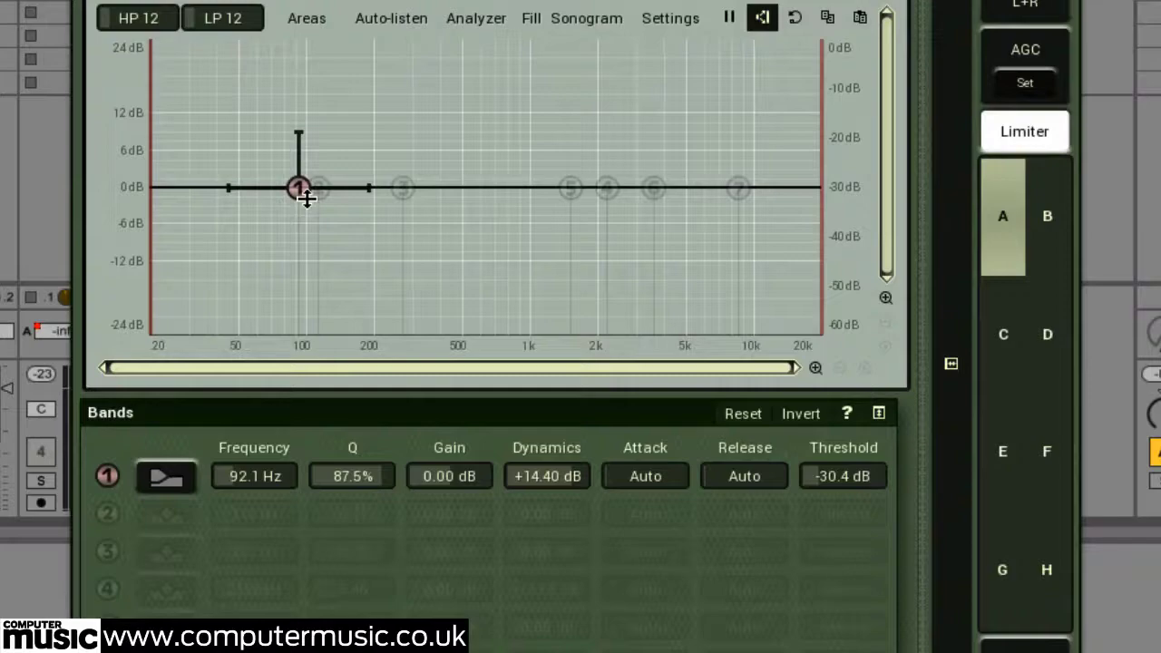
left_click(165, 478)
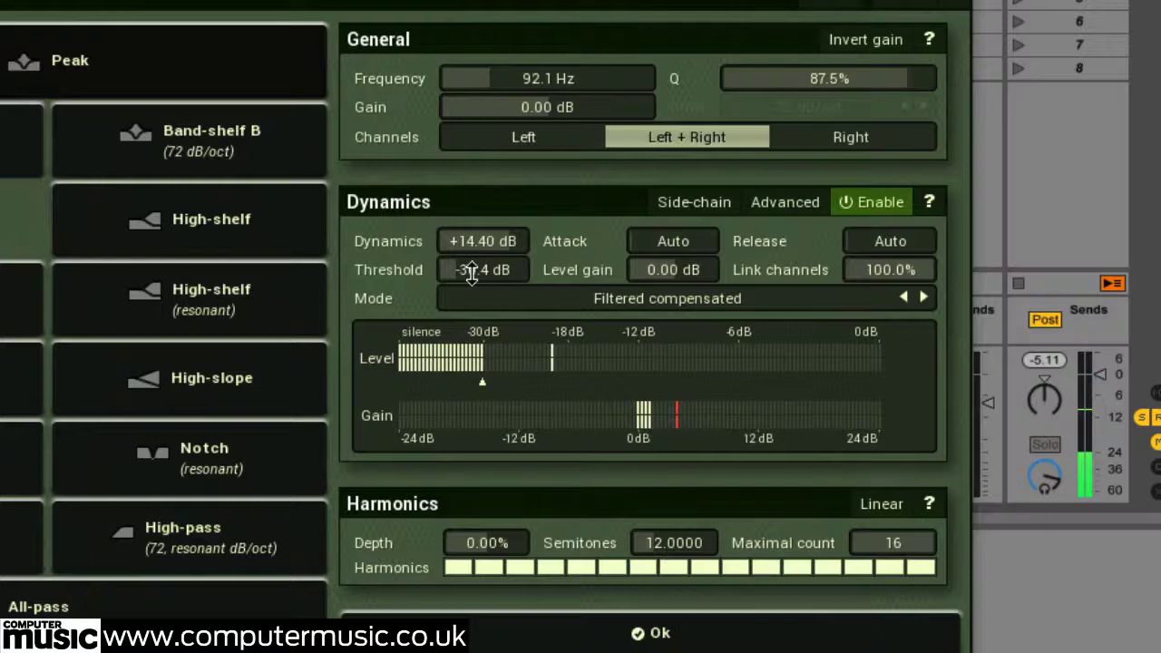
- Adjust the band's threshold to -34.2 dB and raise its level gain to +9.31 dB
mouse_move(471, 273)
left_mouse_down()
mouse_move(481, 256)
mouse_move(482, 277)
left_mouse_up()
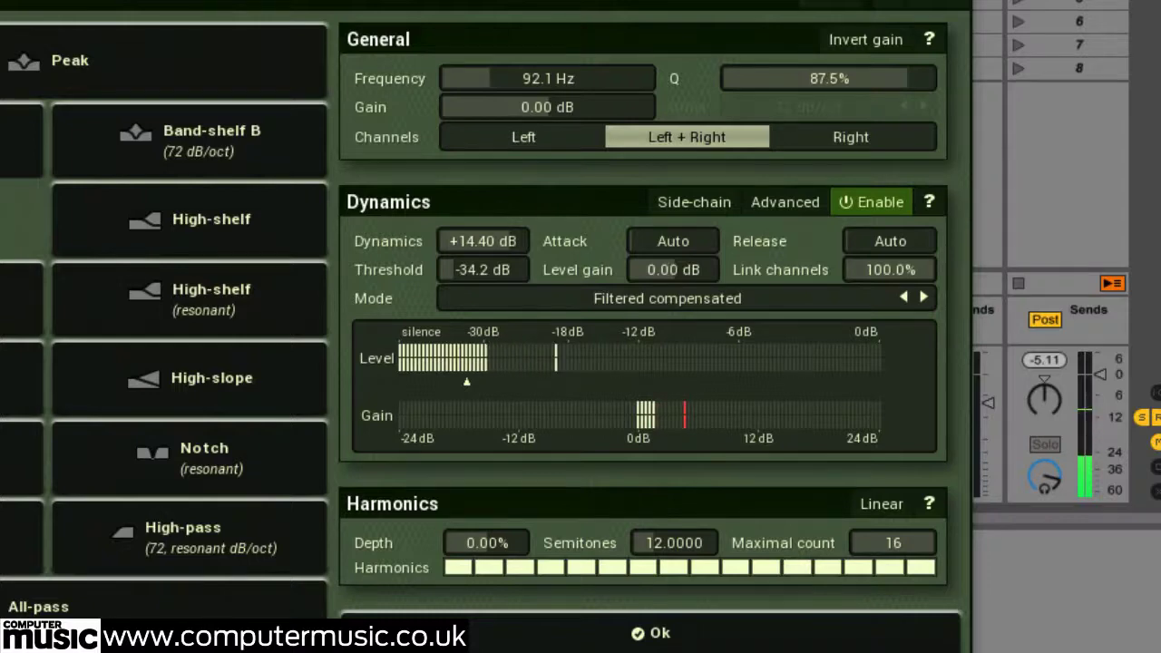
left_click_drag(672, 269, 672, 123)
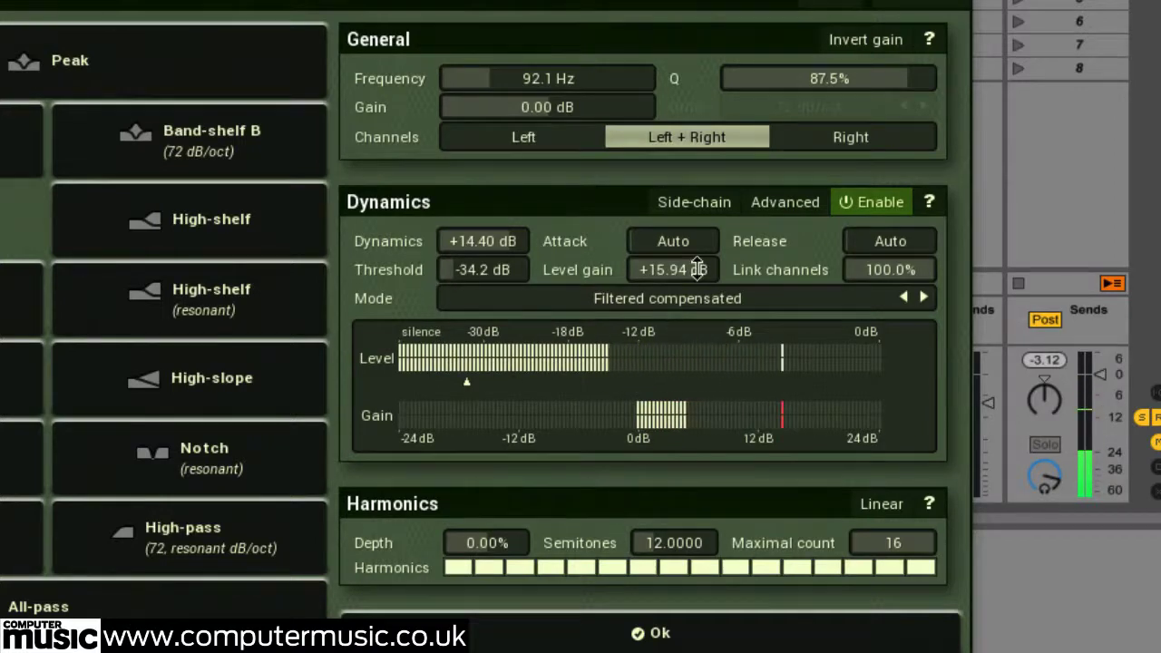
mouse_move(694, 268)
left_mouse_down()
mouse_move(694, 236)
mouse_move(694, 260)
left_mouse_up()
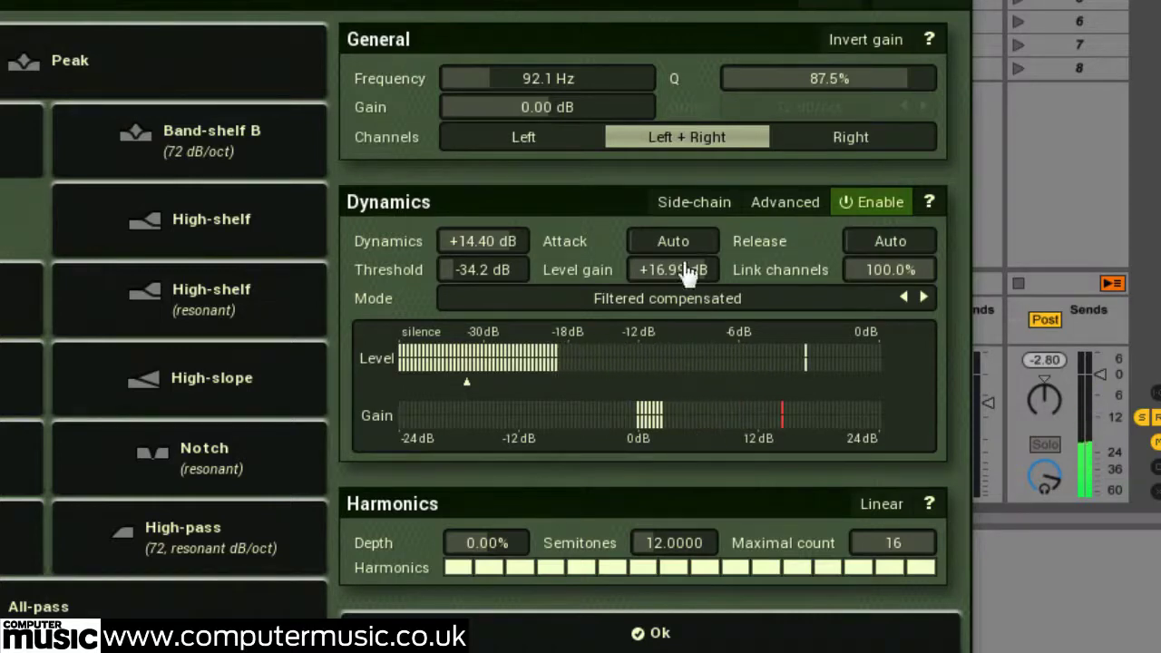
left_click_drag(695, 268, 695, 299)
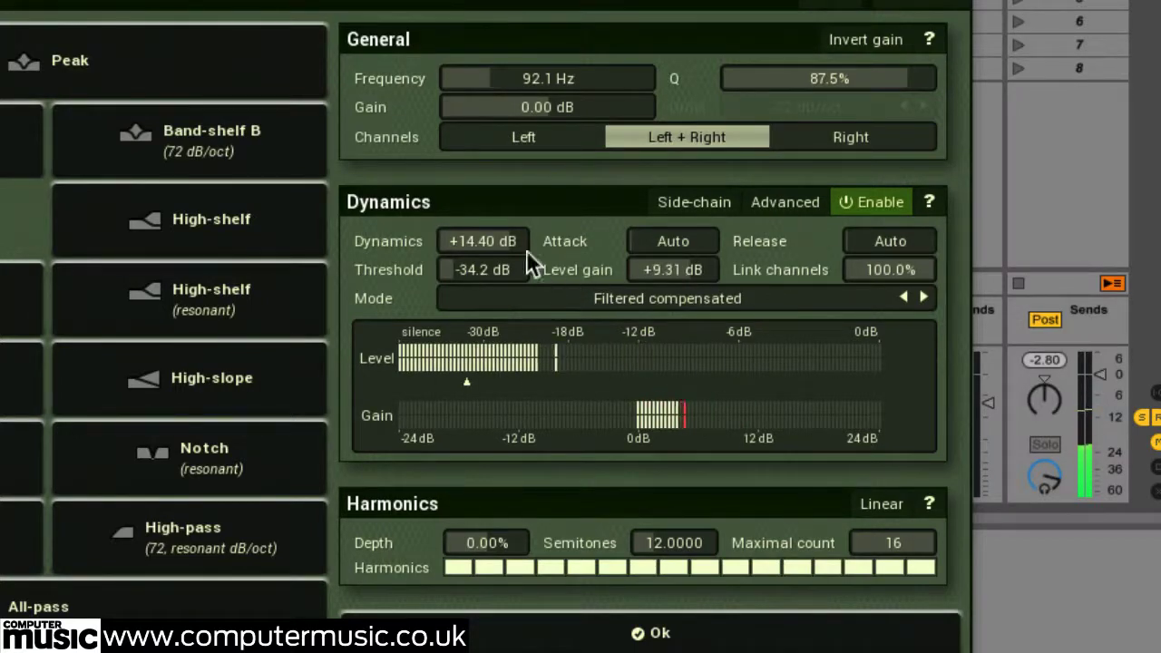
- Sweep the dynamics amount down into a cut and back up to +11.04 dB, then adjust channel linking
left_click_drag(526, 255, 539, 625)
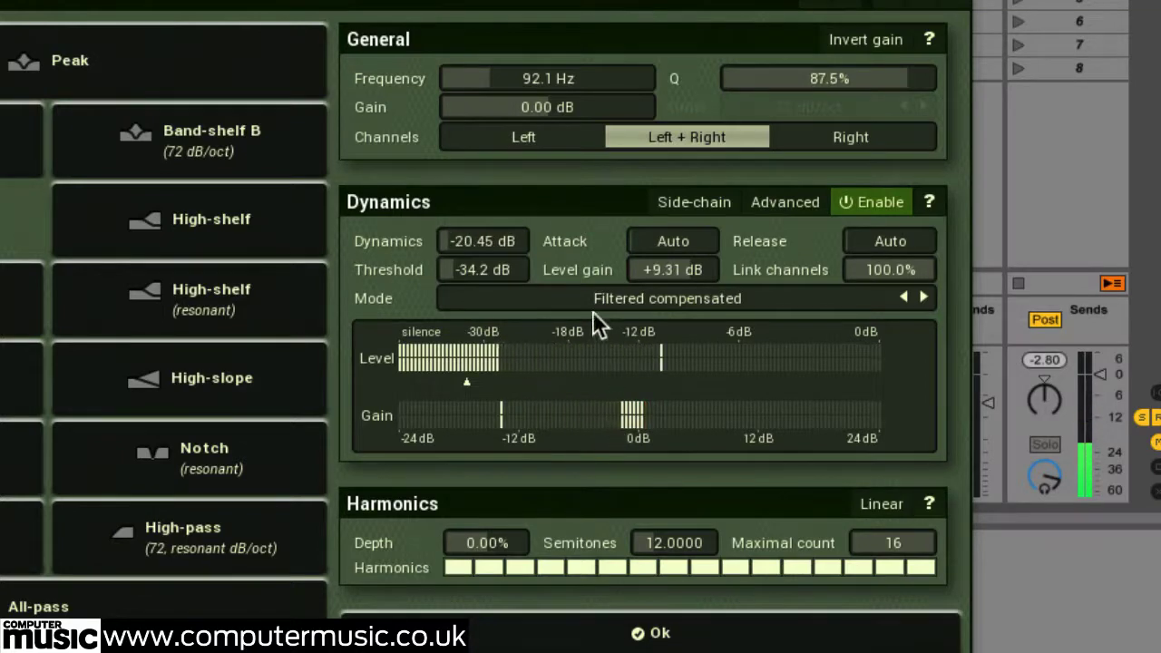
left_click_drag(482, 241, 482, 179)
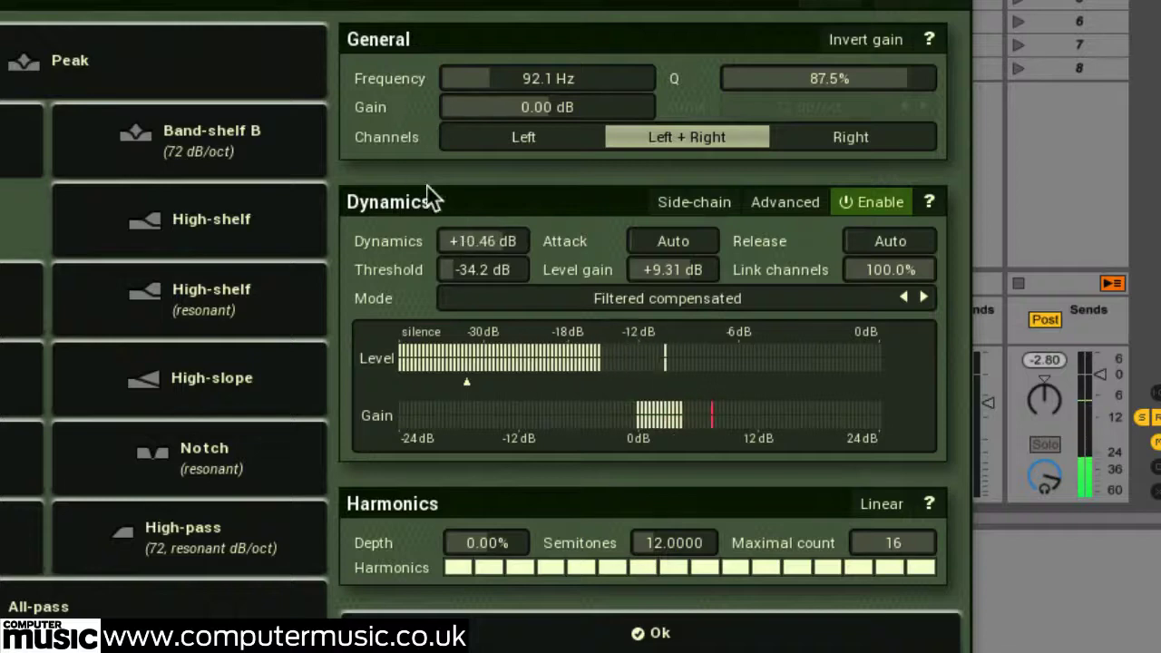
left_click_drag(474, 238, 474, 234)
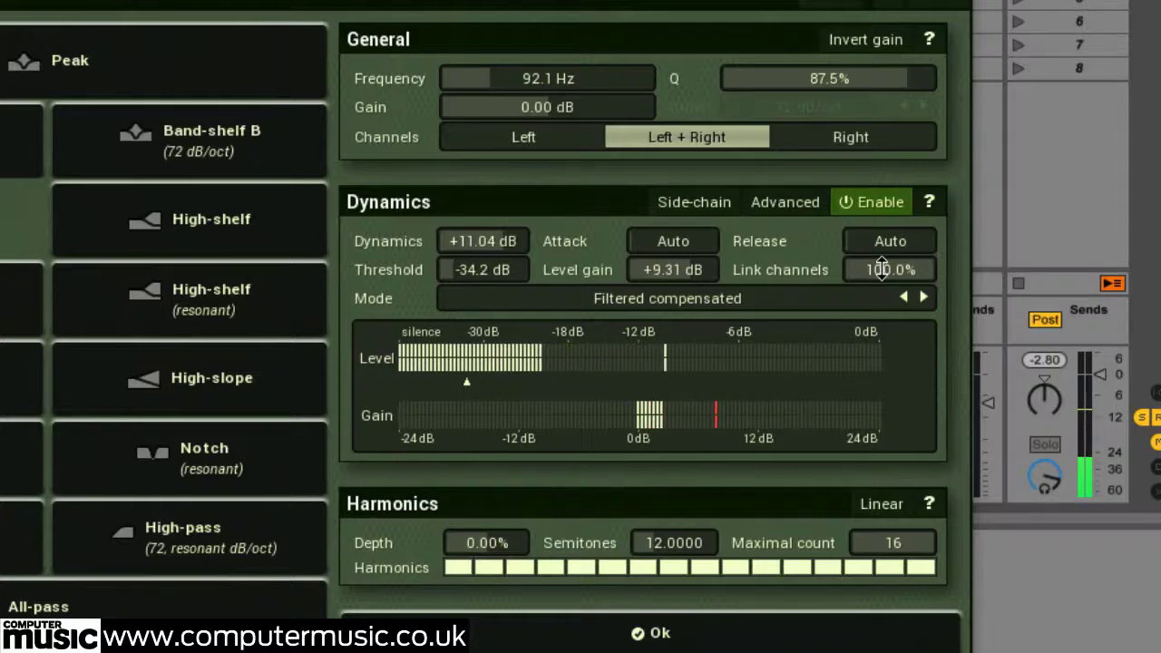
mouse_move(884, 281)
left_mouse_down()
mouse_move(884, 346)
mouse_move(884, 281)
left_mouse_up()
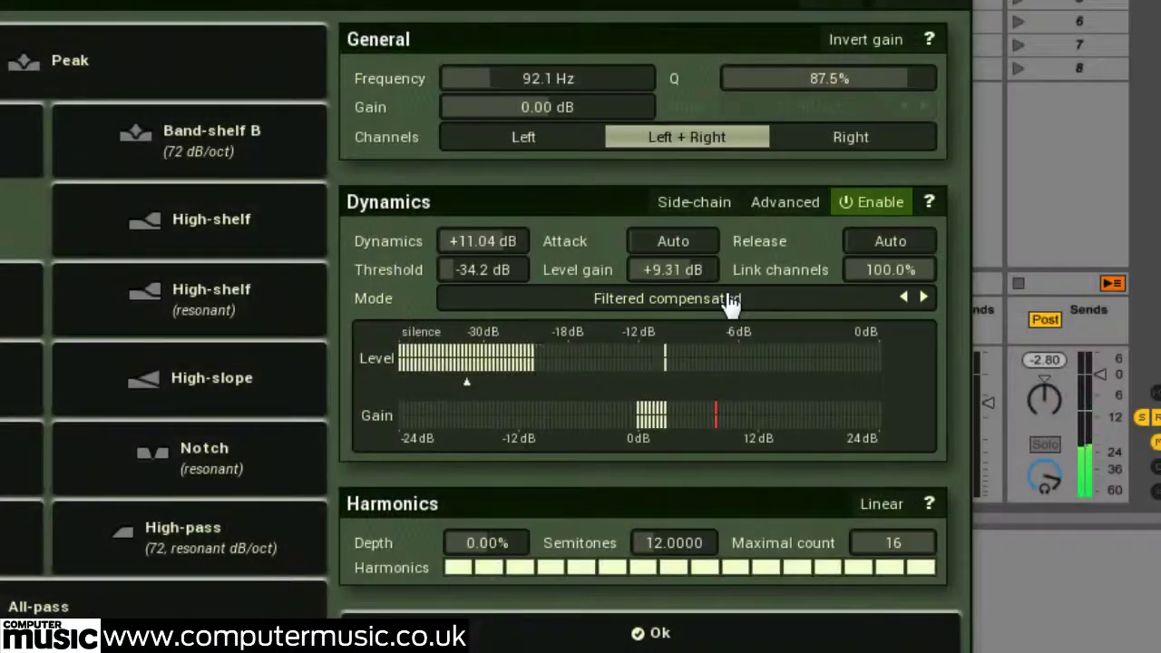
left_click(716, 307)
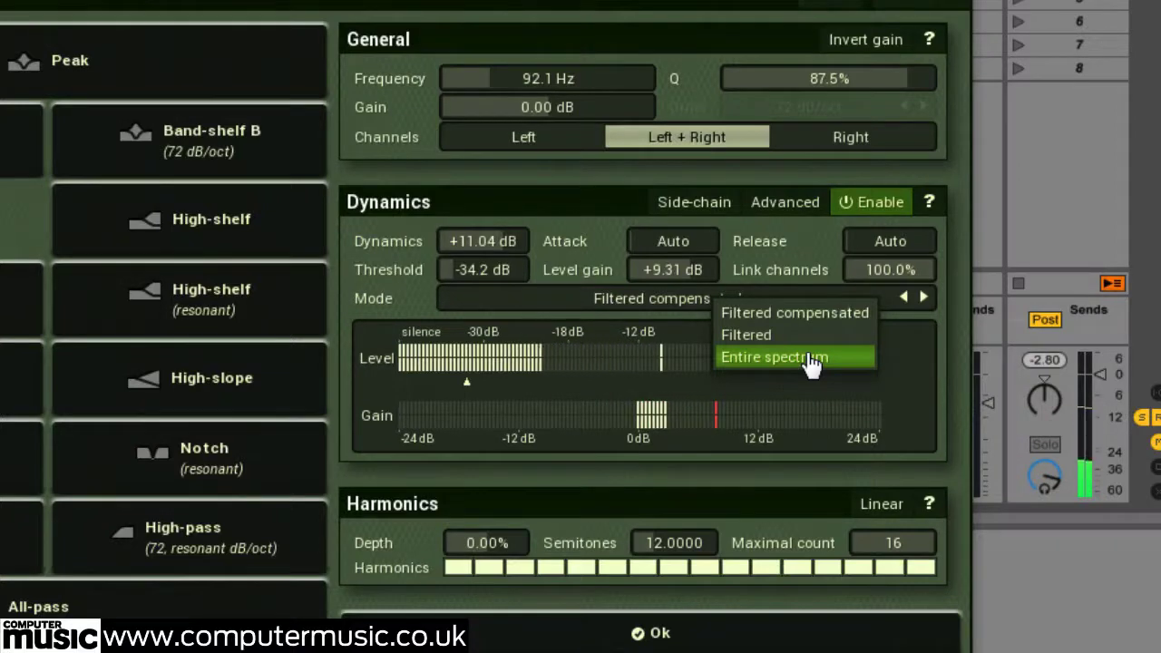
left_click(785, 241)
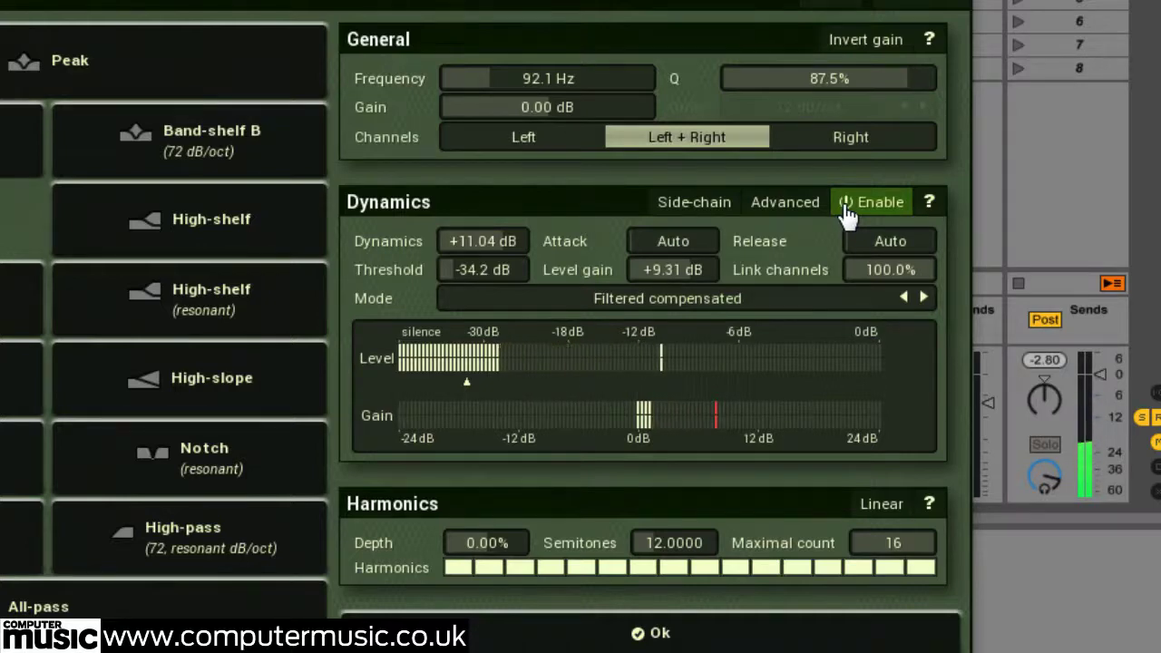
left_click(846, 209)
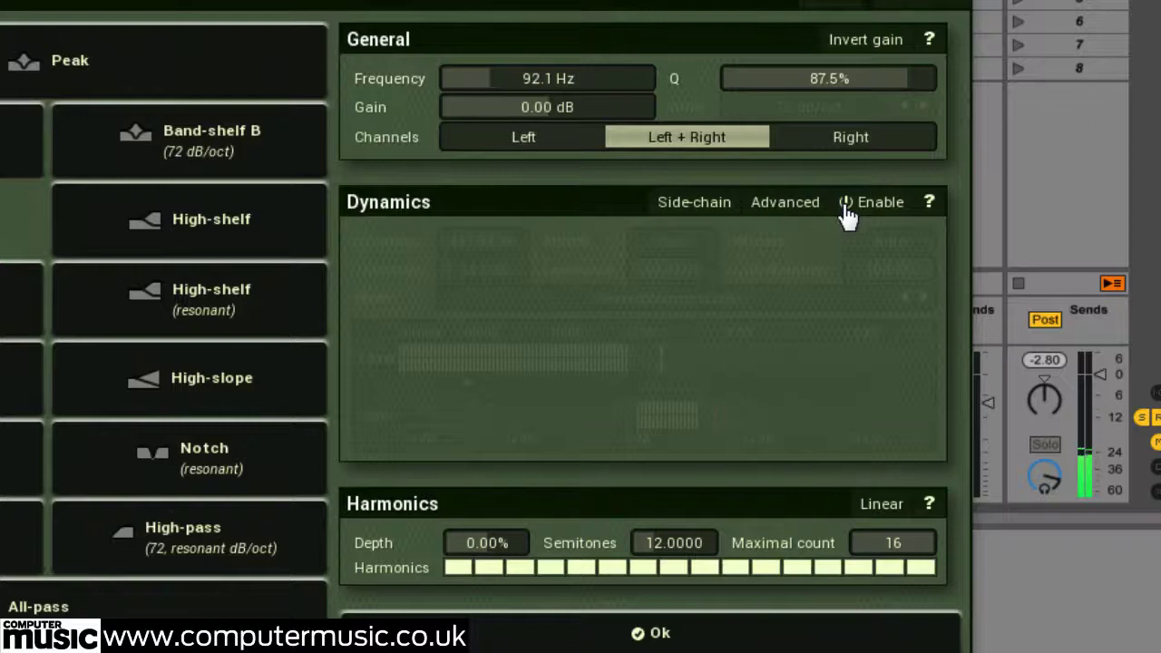
left_click(846, 209)
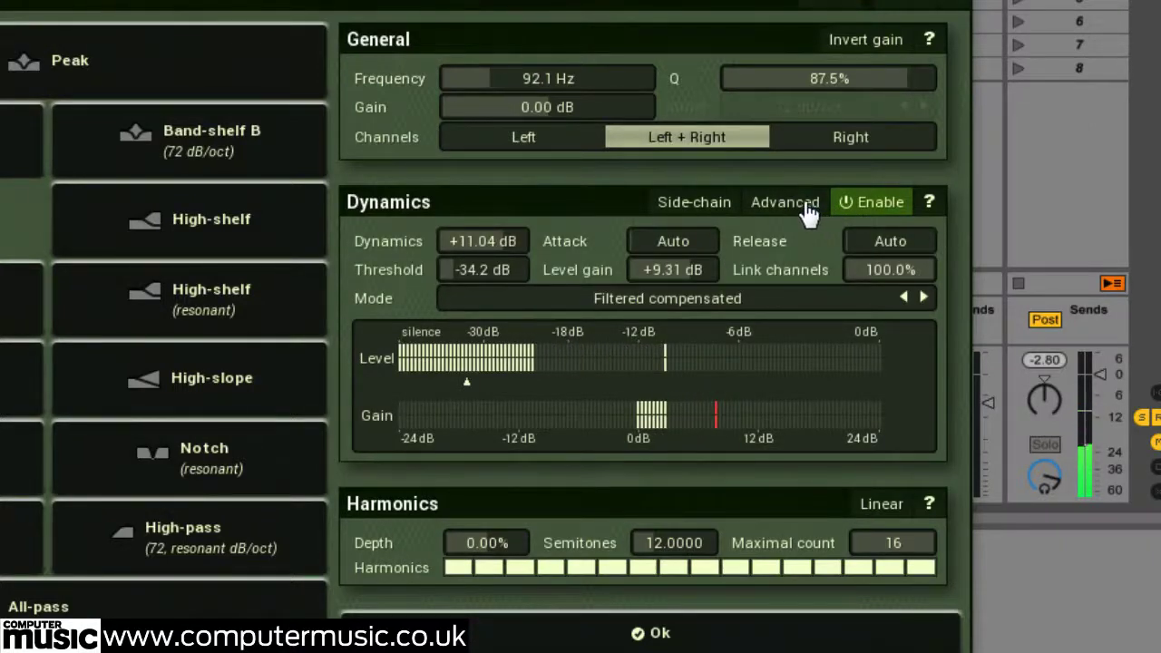
- In band 1's advanced settings, keep the Squared shape and enable and audition the side-chain band-pass
left_click(807, 208)
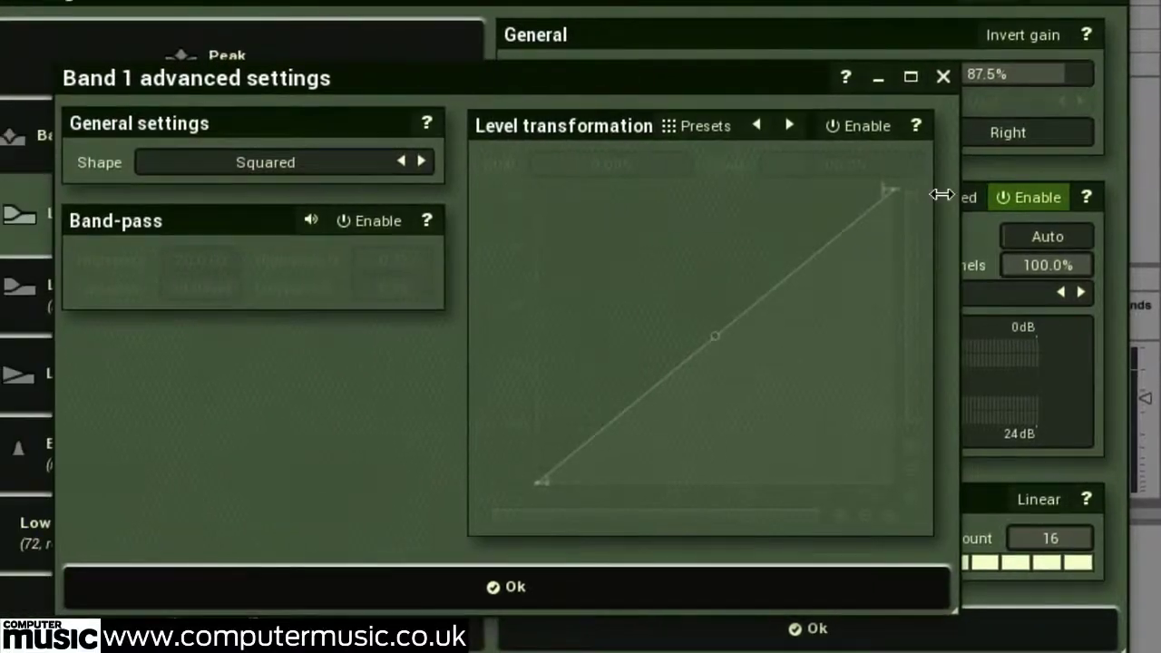
left_click(317, 173)
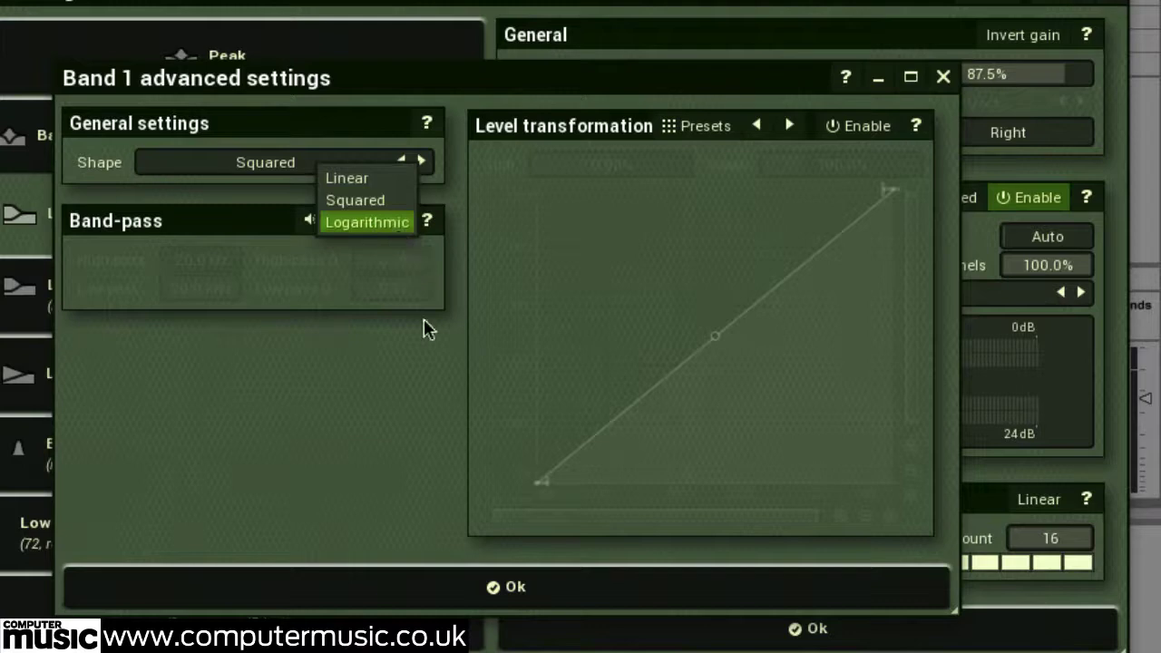
left_click(393, 363)
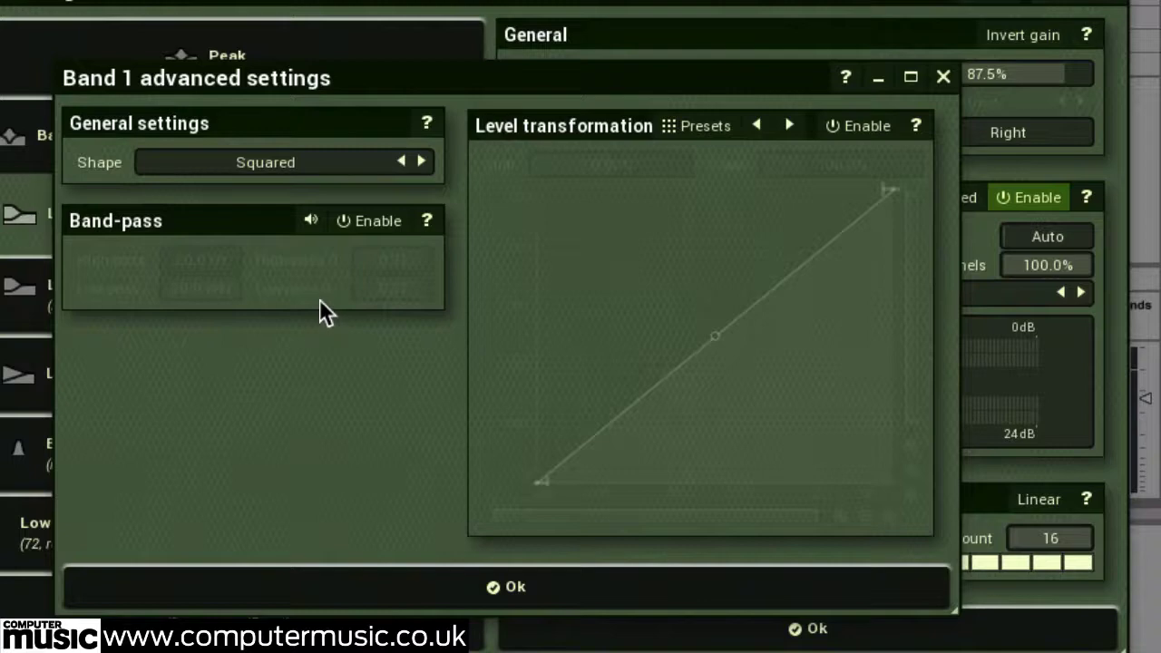
left_click(346, 227)
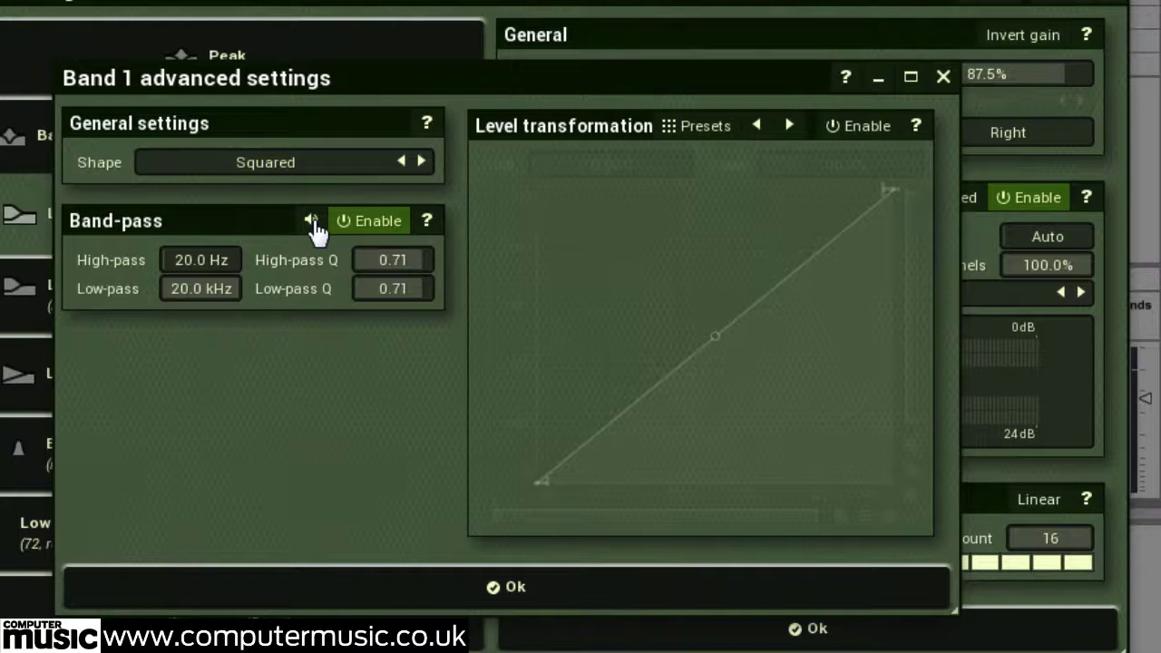
left_click(311, 222)
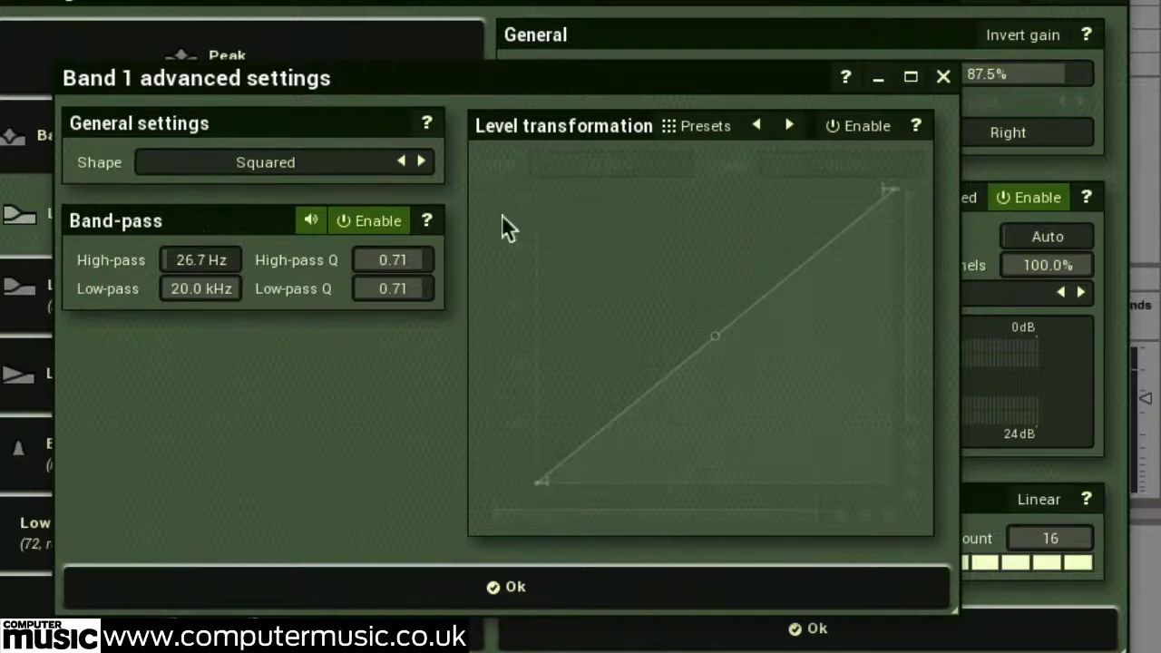
- Switch band 1's detection mode to Entire spectrum
left_click(942, 78)
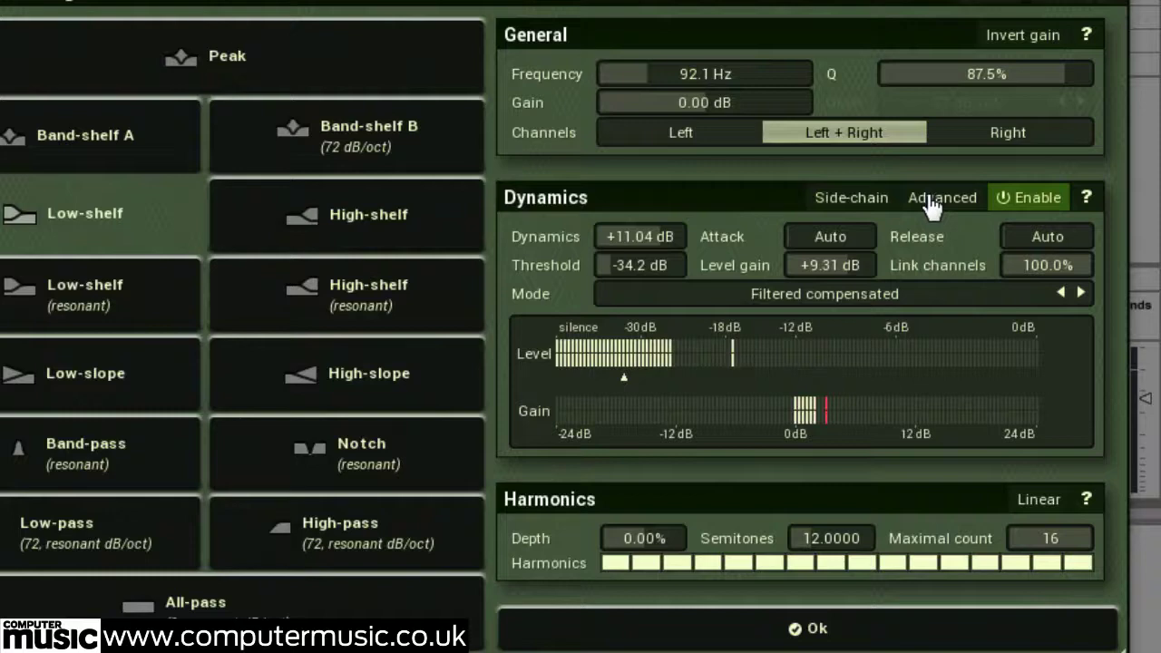
left_click(890, 294)
left_click(898, 354)
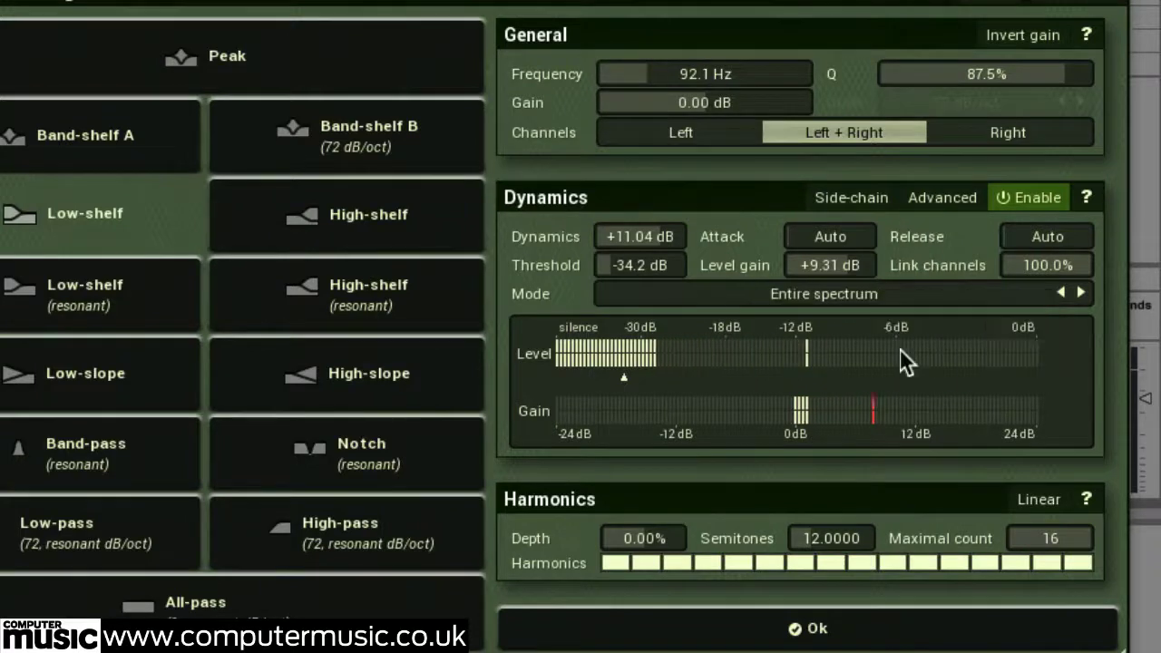
- Narrow the side-chain band-pass to roughly 789 Hz high-pass and 4561 Hz low-pass
left_click(927, 198)
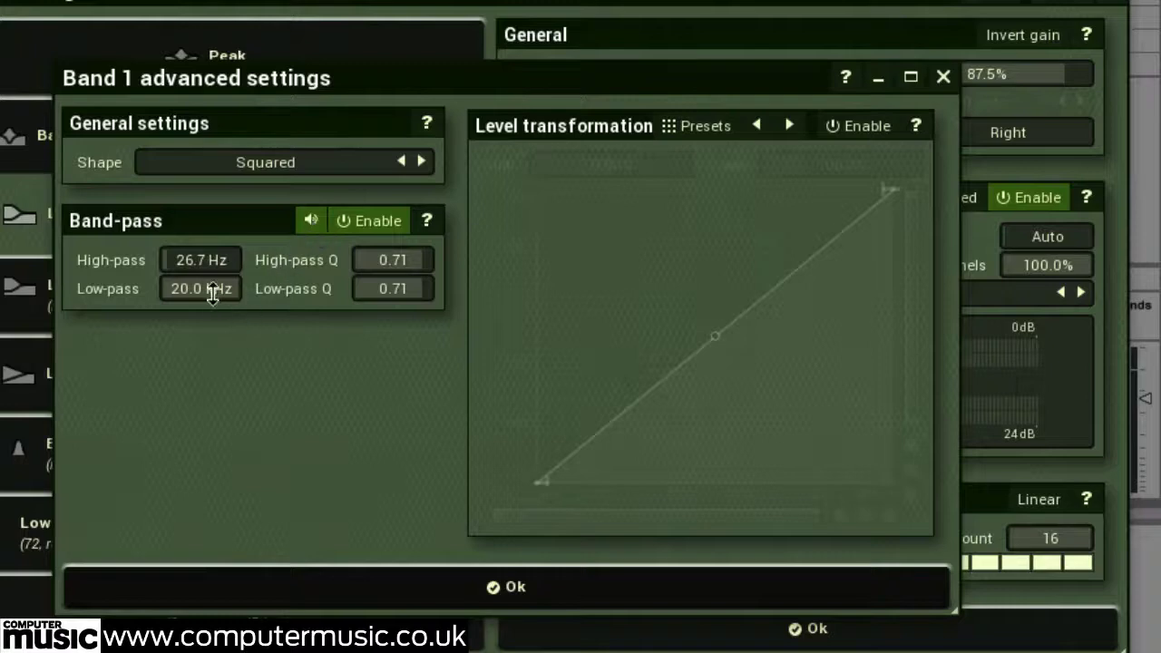
left_click_drag(212, 294, 212, 354)
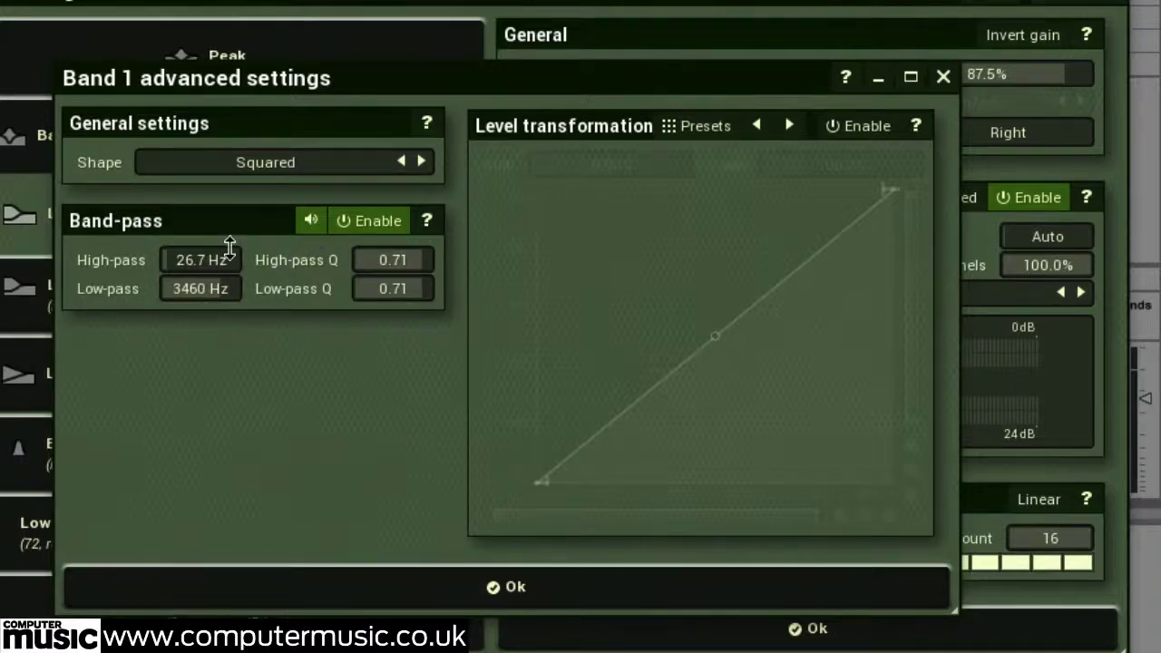
left_click_drag(201, 260, 229, 177)
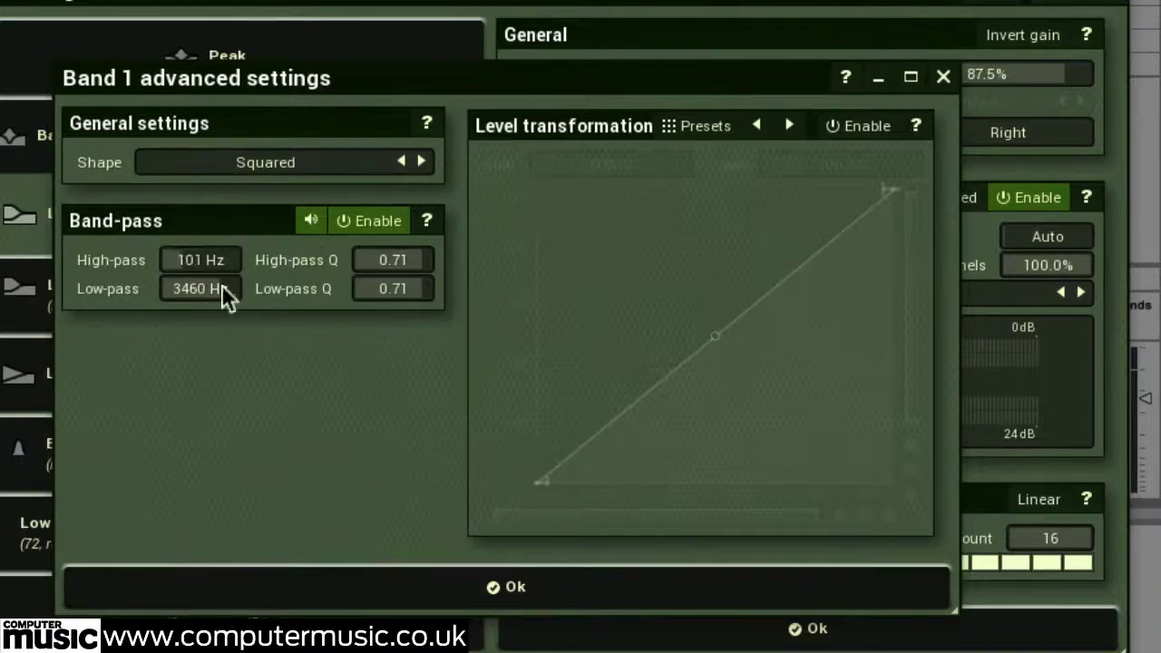
mouse_move(200, 289)
left_mouse_down()
mouse_move(218, 228)
mouse_move(201, 272)
left_mouse_up()
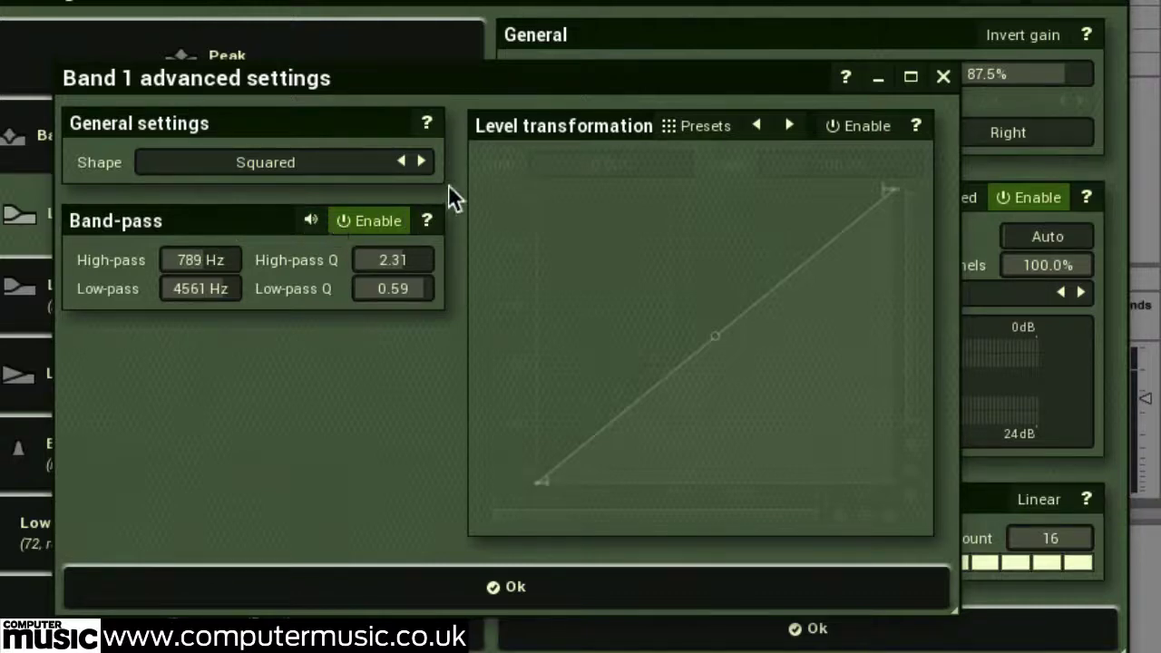
- Enable level transformation and bend its curve strongly convex
left_click(839, 131)
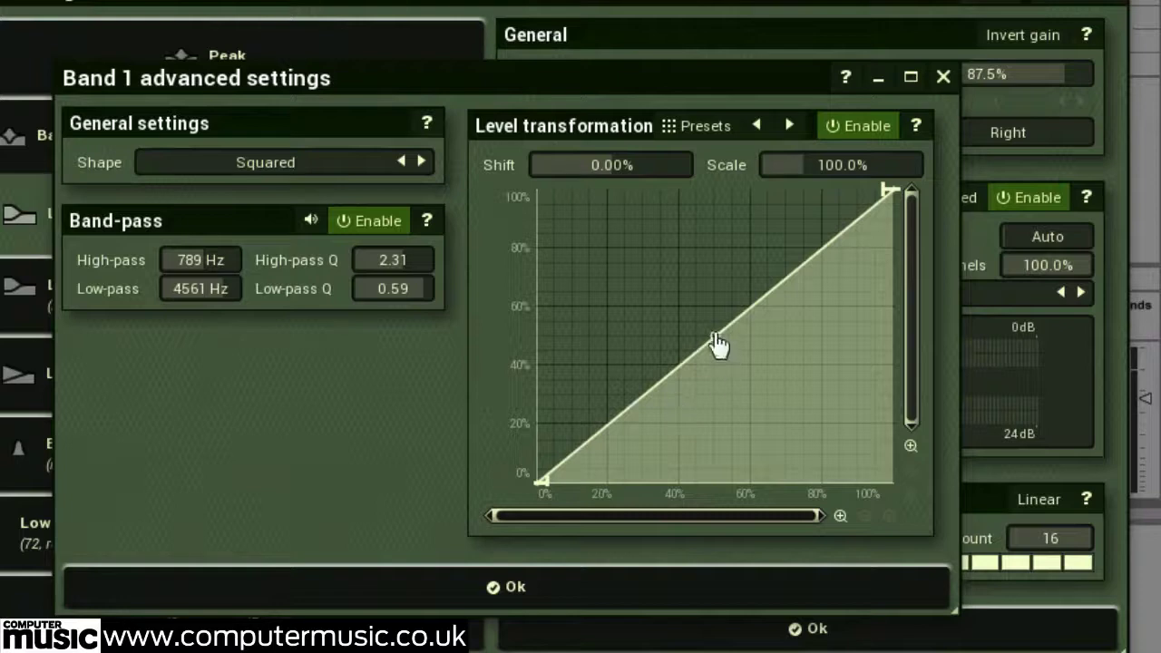
left_click_drag(716, 342, 752, 276)
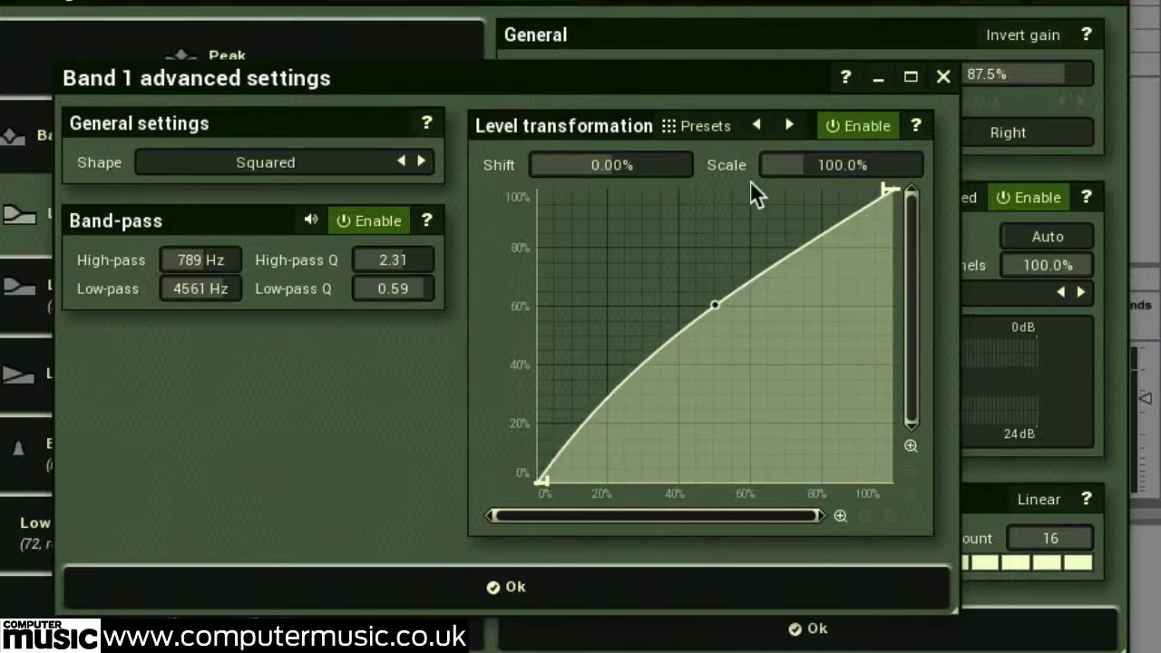
left_click_drag(622, 71, 242, 85)
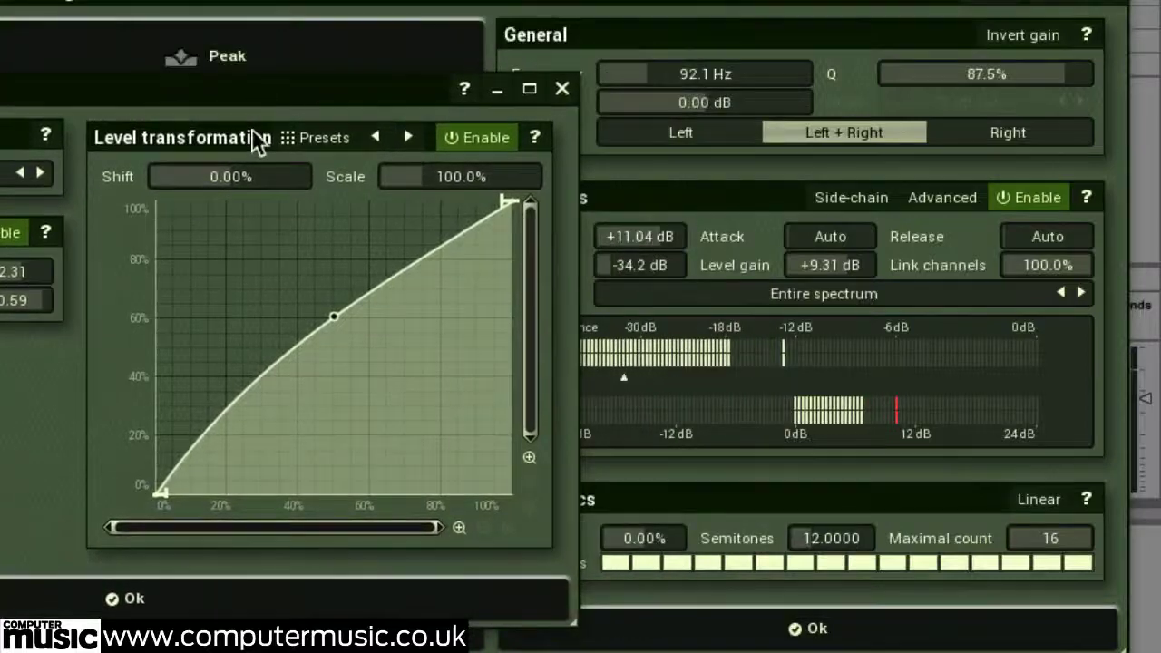
left_click_drag(337, 316, 385, 234)
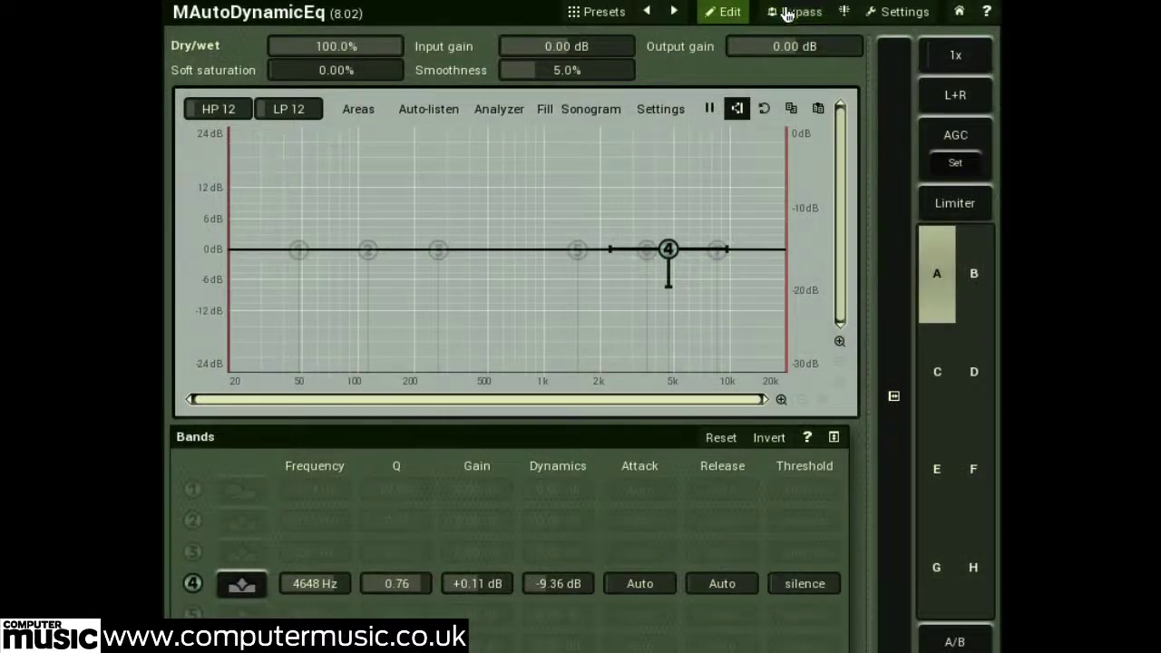
left_click(608, 113)
left_click(193, 583)
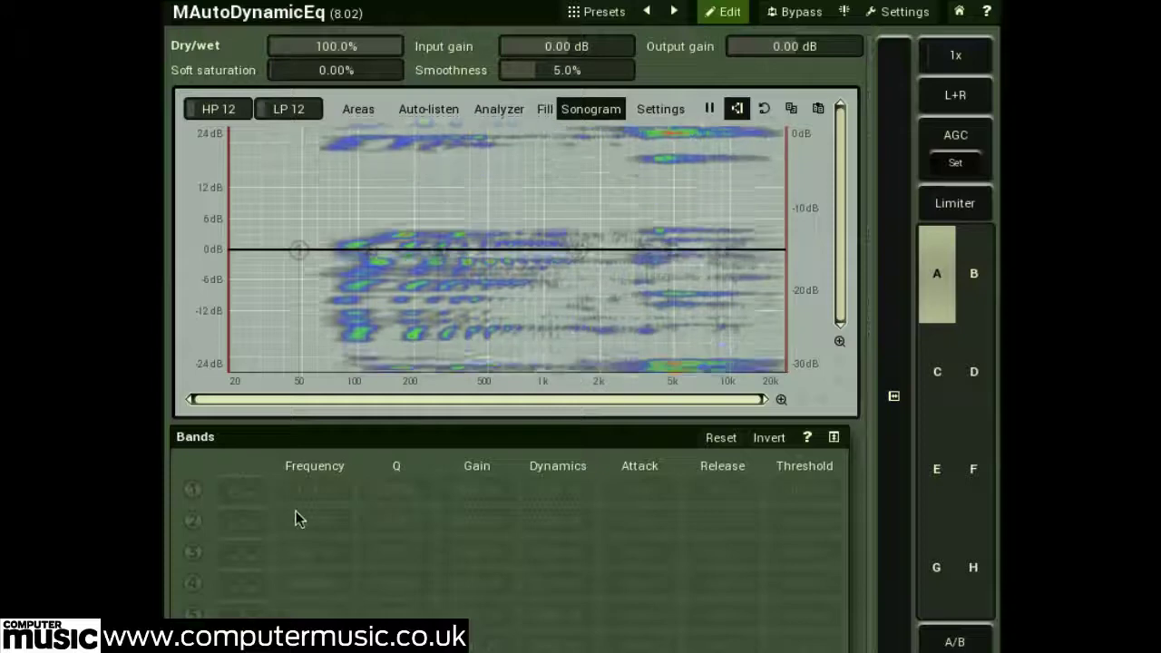
left_click(192, 583)
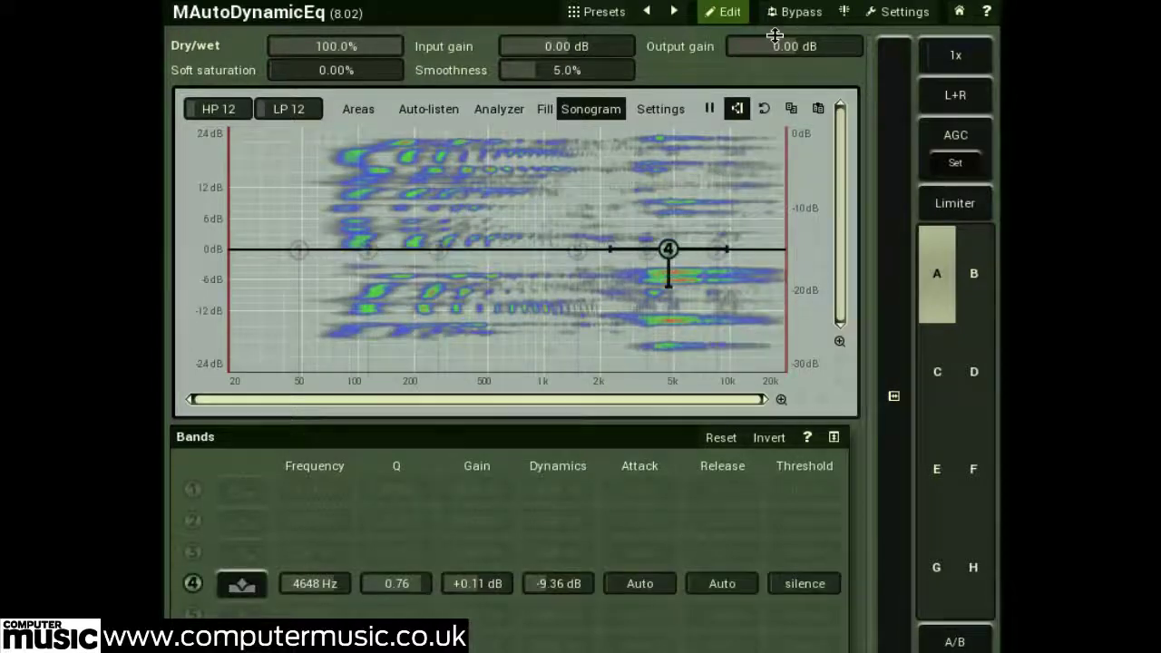
left_click(590, 109)
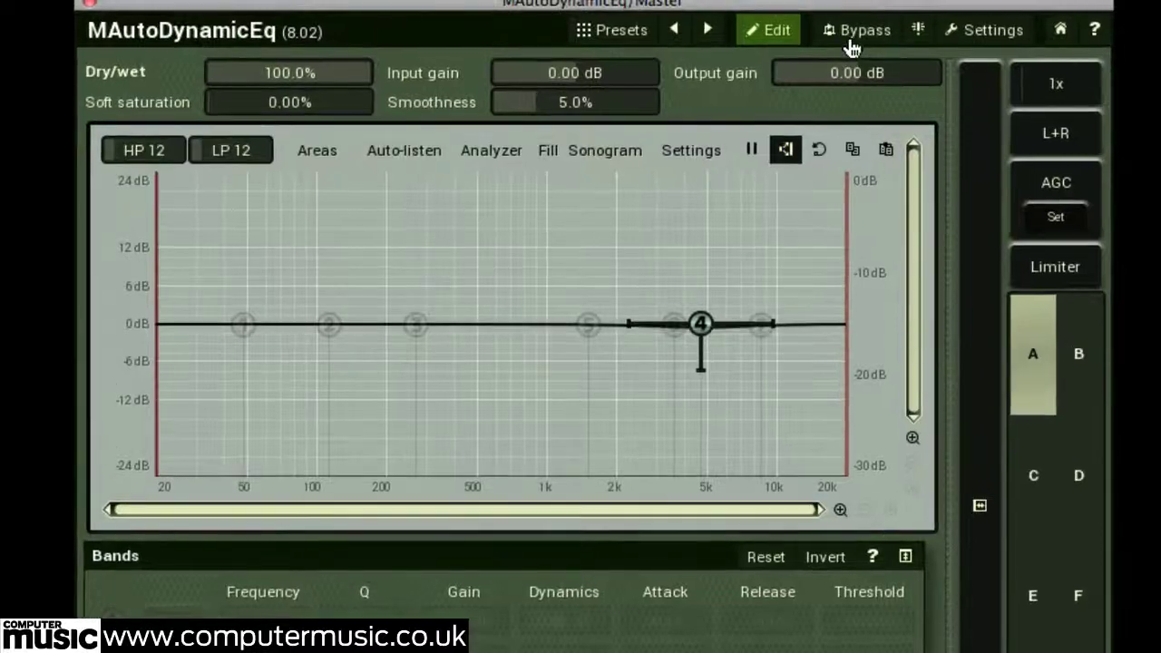
left_click(851, 43)
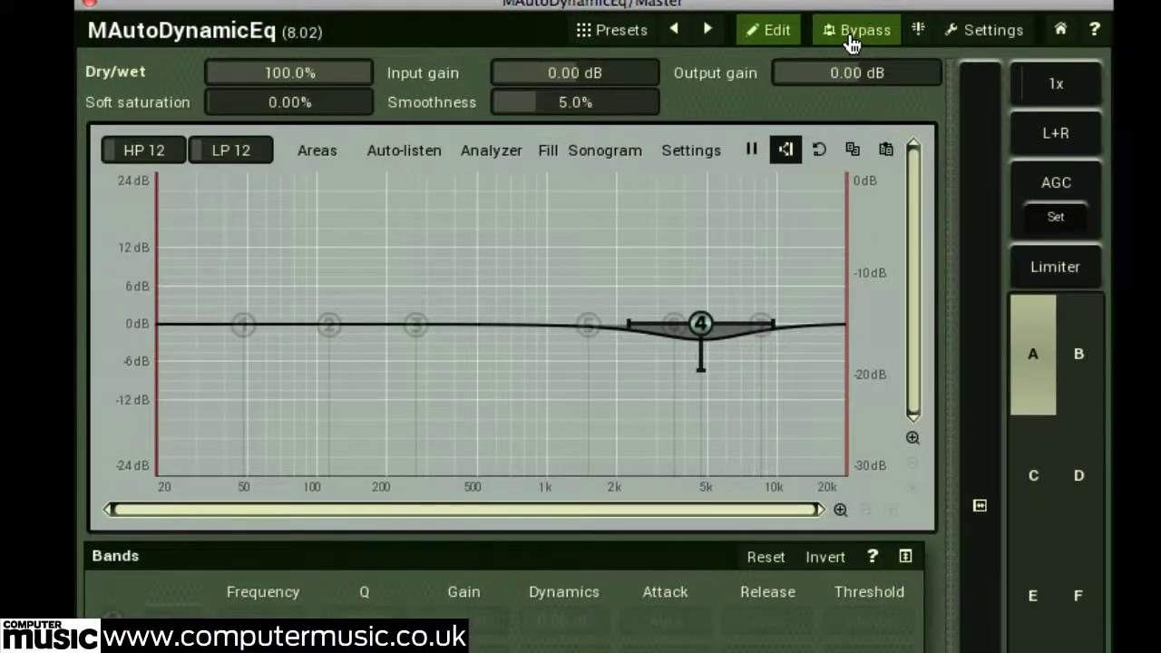
left_click(851, 44)
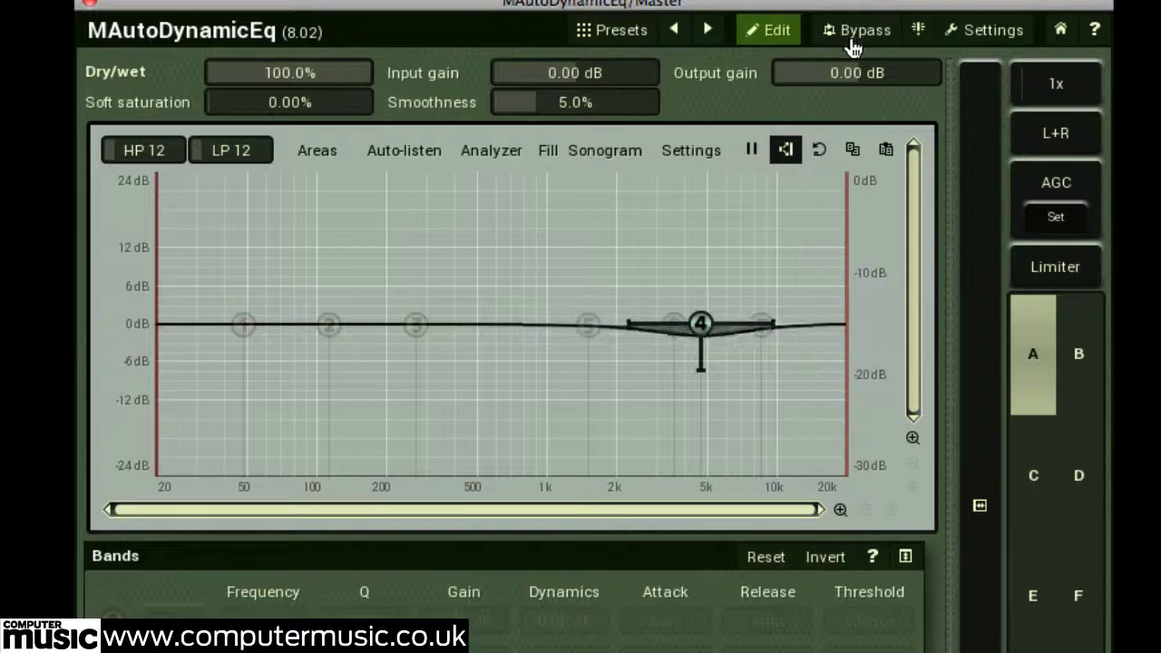